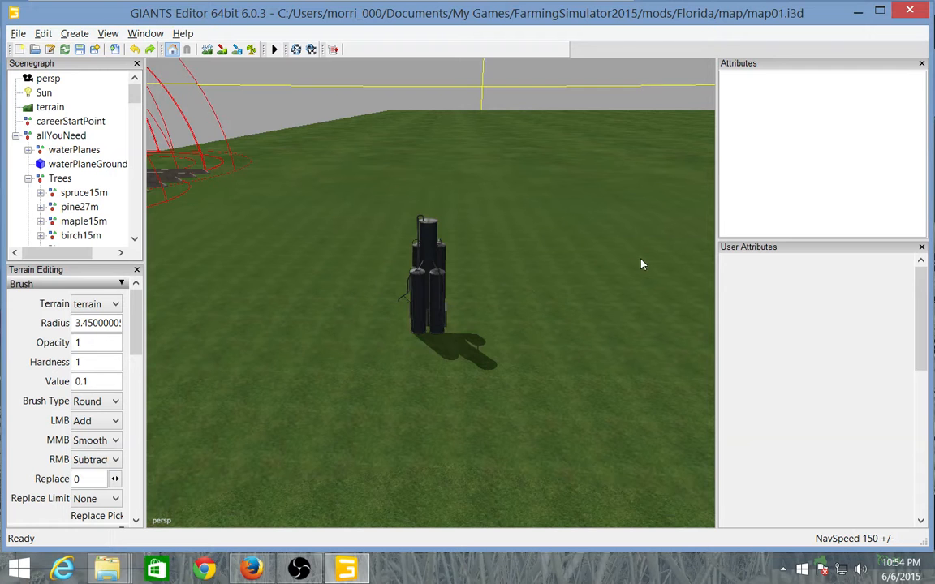
# Step: Widen the terrain editing settings area and set the terrain brush type to Square
pyautogui.moveTo(640, 259)
pyautogui.keyDown('alt'); pyautogui.mouseDown()
pyautogui.moveTo(549, 262)
pyautogui.moveTo(524, 248)
pyautogui.moveTo(639, 270)
pyautogui.mouseUp(); pyautogui.keyUp('alt')
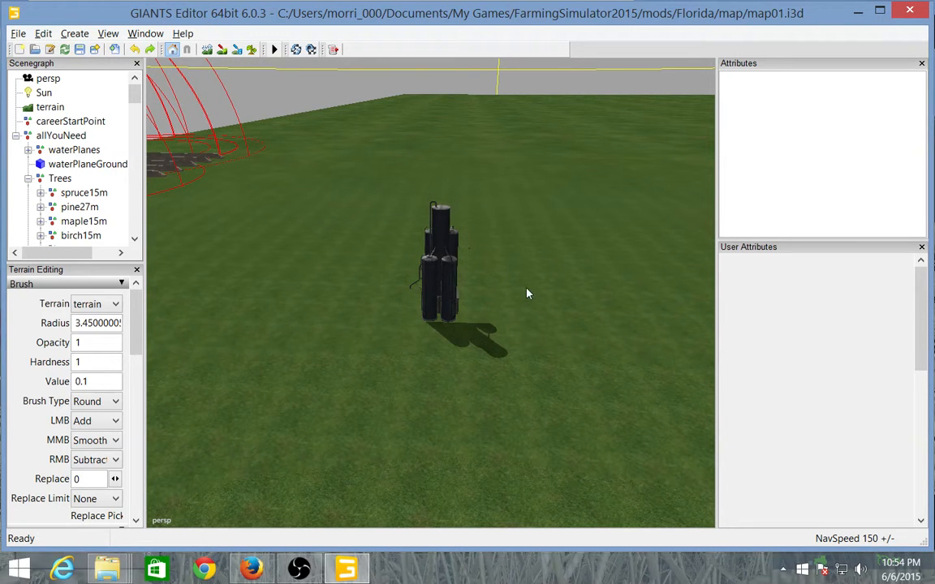
pyautogui.keyDown('alt'); pyautogui.moveTo(516, 296); pyautogui.dragTo(539, 318, button='right'); pyautogui.keyUp('alt')
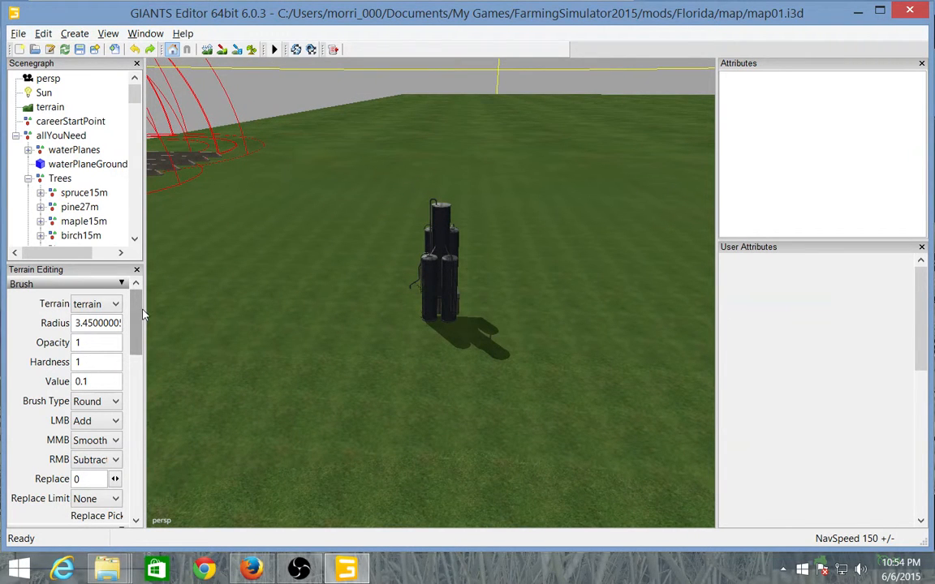
pyautogui.moveTo(143, 315); pyautogui.dragTo(183, 310)
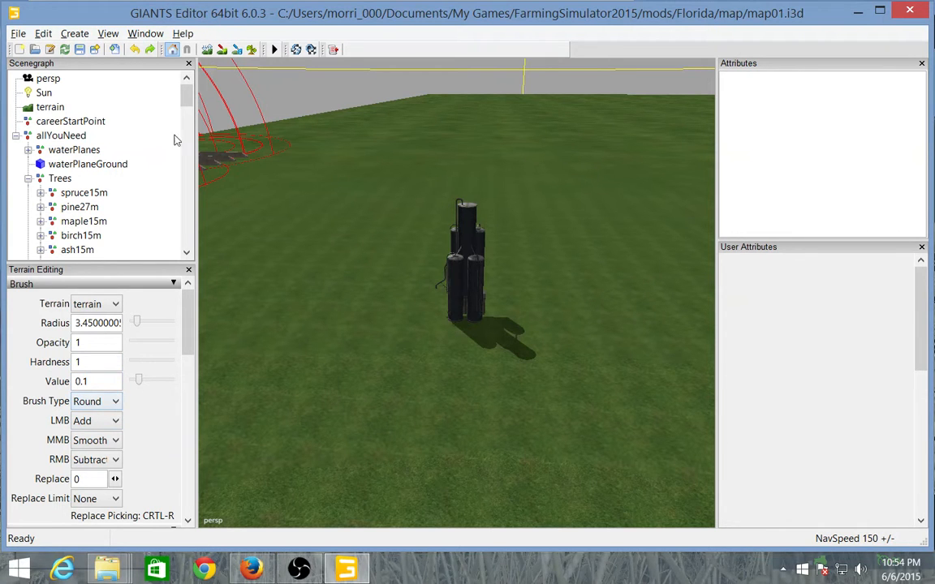
pyautogui.click(115, 401)
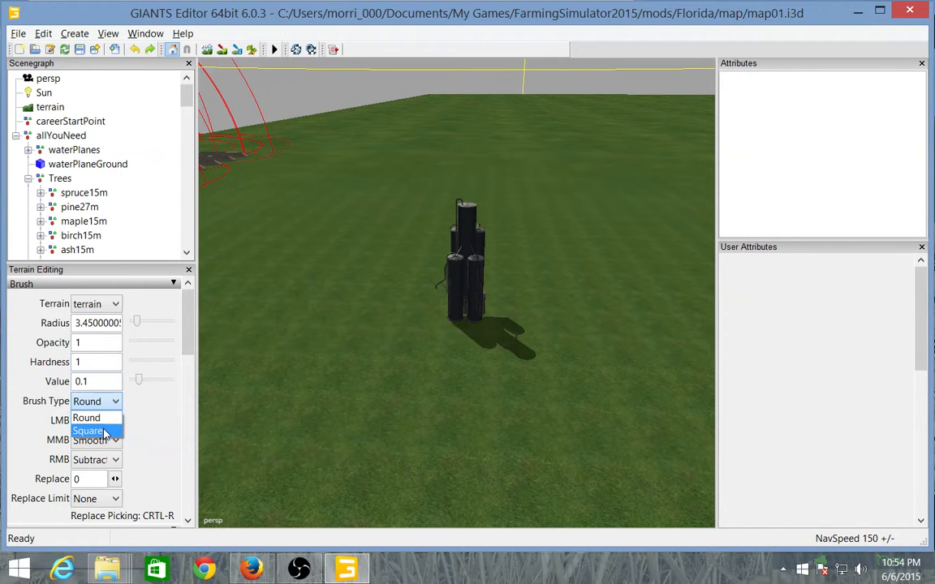
pyautogui.click(106, 431)
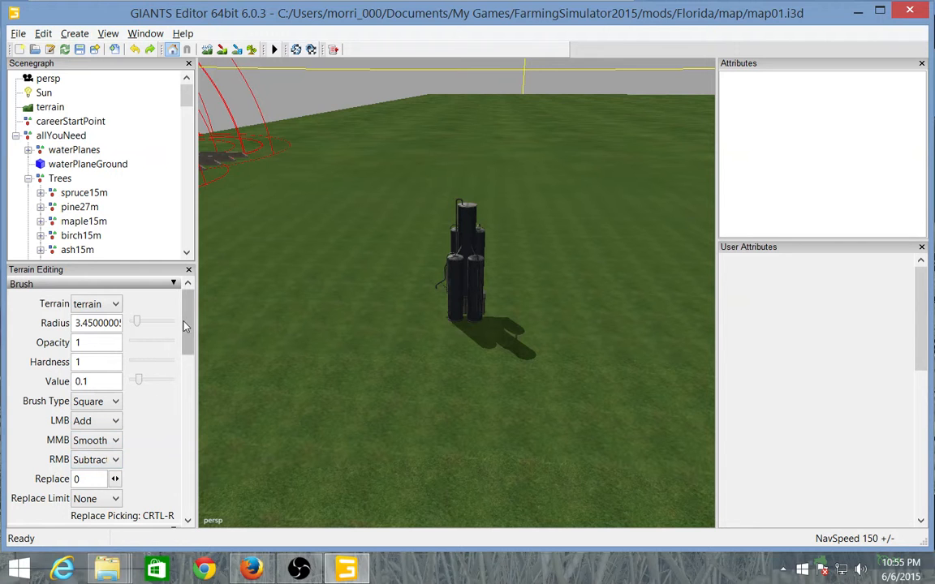
# Step: Switch to terrain texture painting and choose gravel as the texture layer
pyautogui.scroll(-4, 164, 288)
pyautogui.moveTo(191, 364)
pyautogui.mouseDown()
pyautogui.moveTo(195, 399)
pyautogui.moveTo(193, 380)
pyautogui.mouseUp()
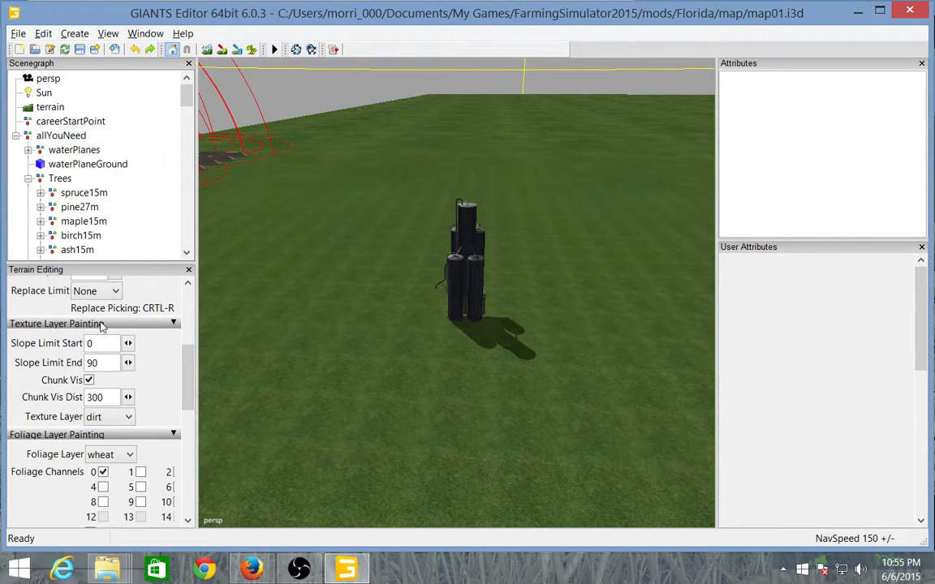
pyautogui.click(224, 53)
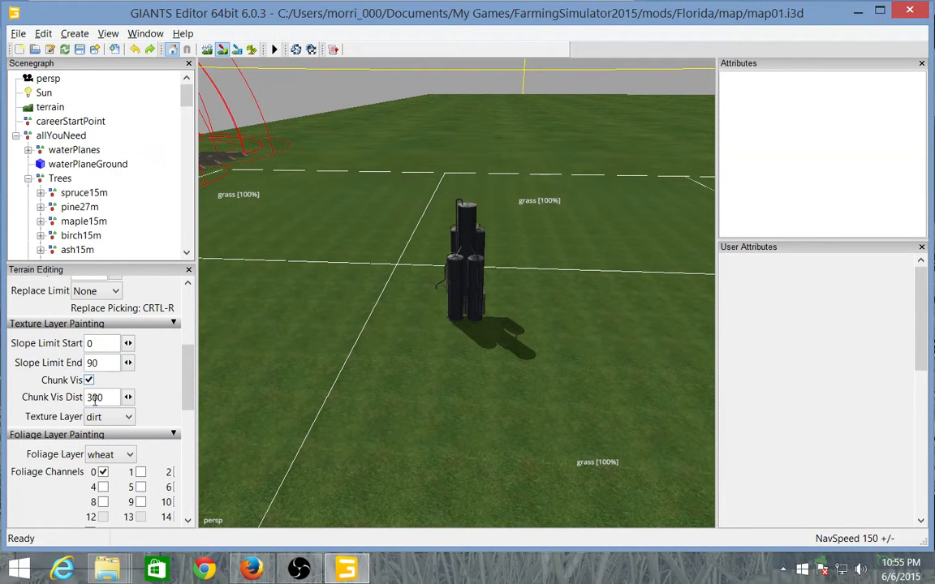
pyautogui.click(128, 418)
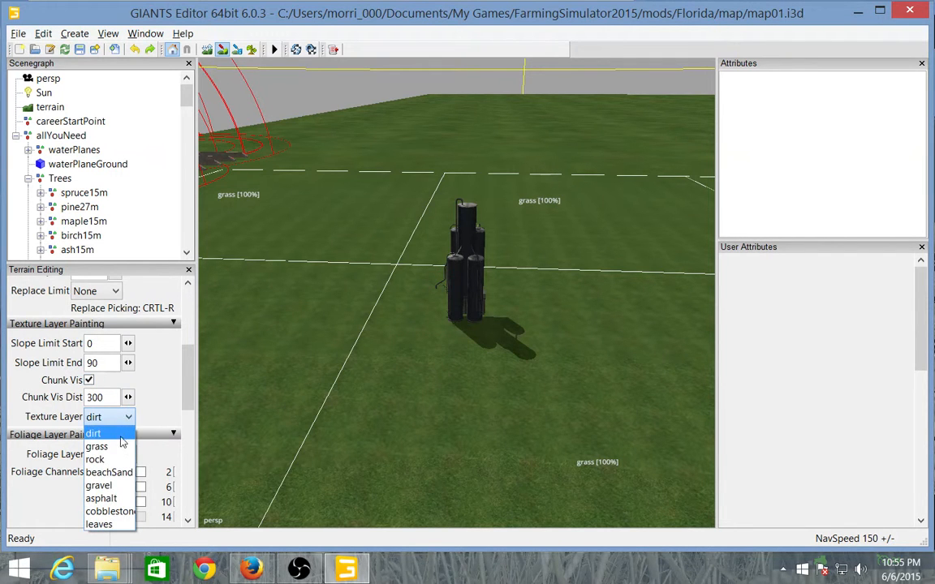
pyautogui.click(101, 486)
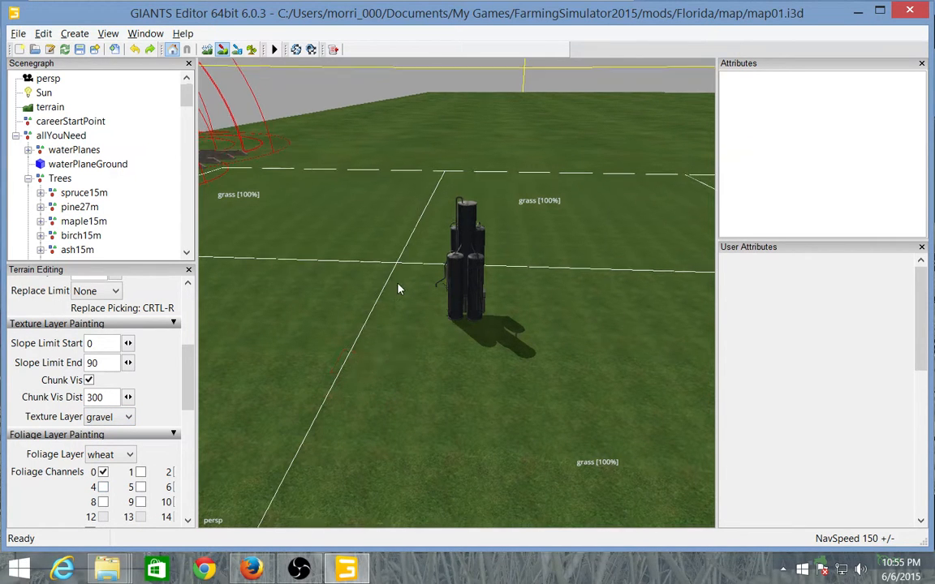
# Step: Paint connected gravel strips on the grass around the silos, outlining the near sides of a square pad
pyautogui.moveTo(398, 283)
pyautogui.keyDown('alt'); pyautogui.mouseDown()
pyautogui.moveTo(447, 317)
pyautogui.moveTo(451, 282)
pyautogui.moveTo(467, 274)
pyautogui.moveTo(474, 306)
pyautogui.mouseUp(); pyautogui.keyUp('alt')
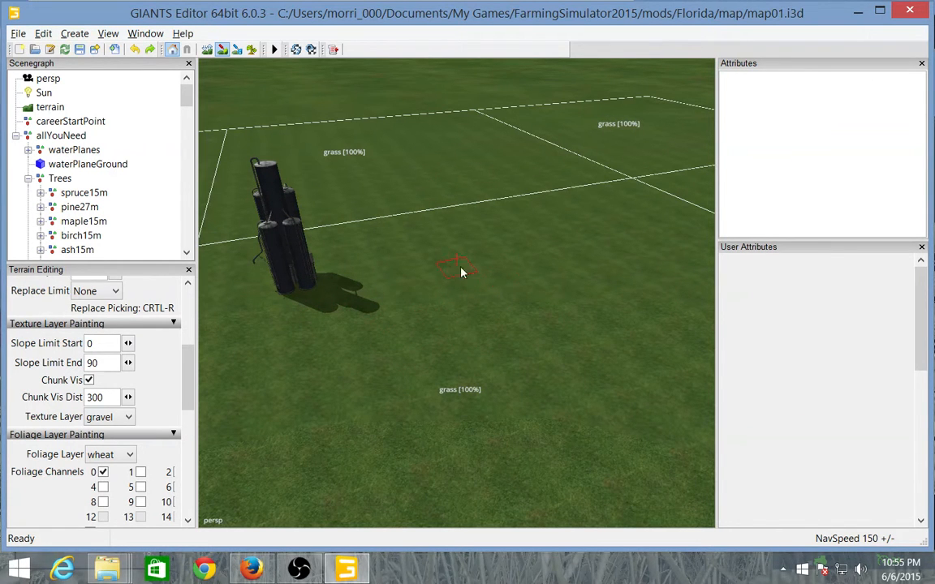
pyautogui.keyDown('alt'); pyautogui.moveTo(534, 289); pyautogui.dragTo(643, 291); pyautogui.keyUp('alt')
pyautogui.scroll(5, 466, 261)
pyautogui.keyDown('alt'); pyautogui.moveTo(555, 273); pyautogui.dragTo(599, 329); pyautogui.keyUp('alt')
pyautogui.scroll(-6, 585, 330)
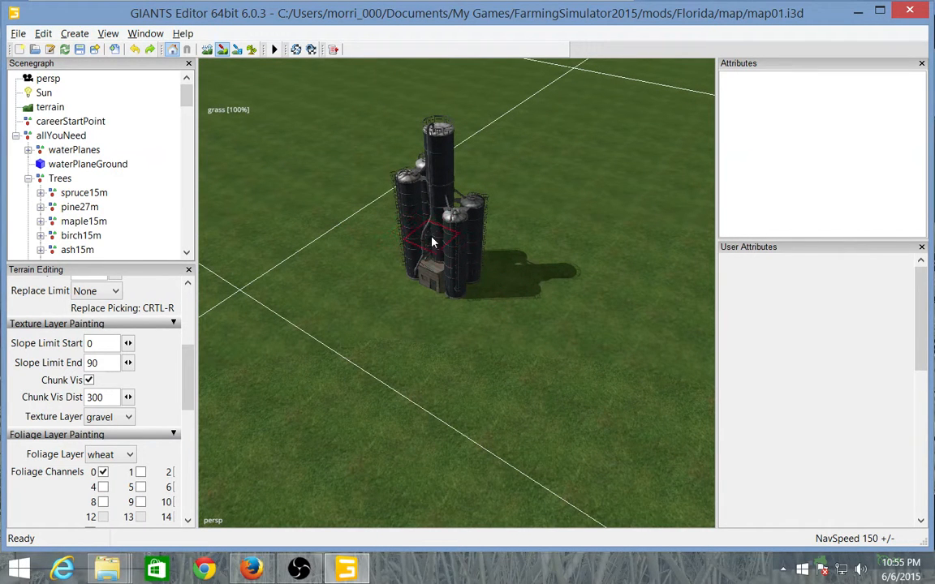
pyautogui.moveTo(386, 269)
pyautogui.mouseDown()
pyautogui.moveTo(355, 292)
pyautogui.moveTo(496, 384)
pyautogui.mouseUp()
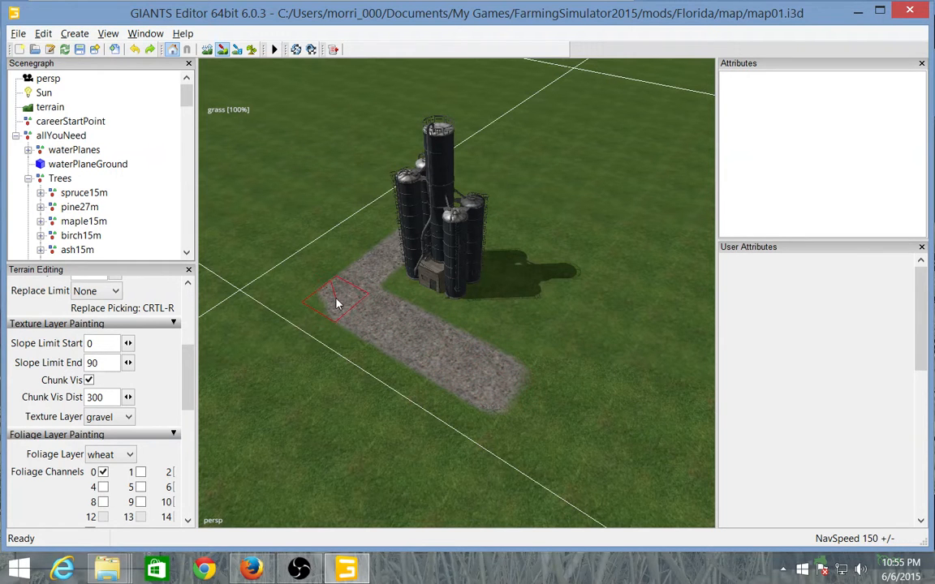
pyautogui.moveTo(341, 303); pyautogui.dragTo(343, 308)
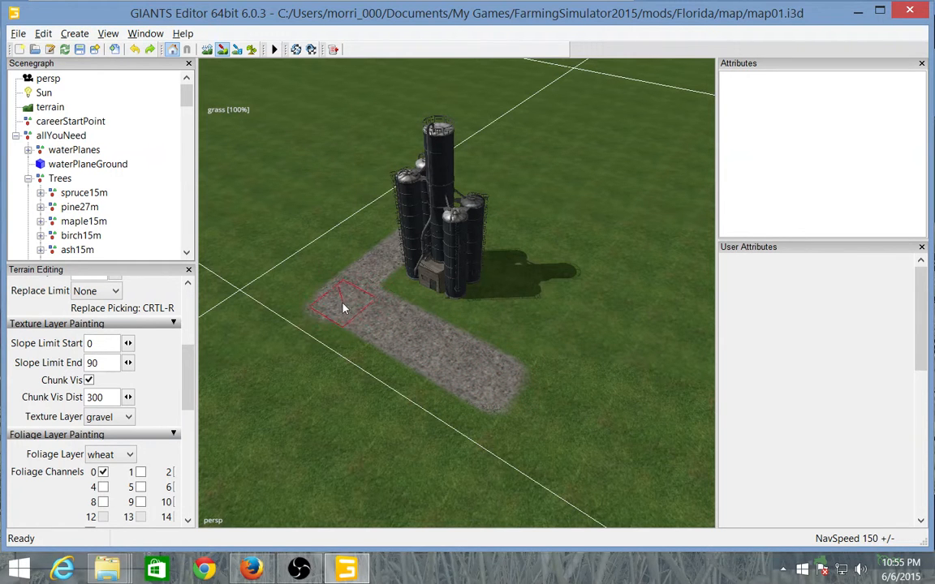
pyautogui.click(135, 49)
pyautogui.moveTo(343, 303)
pyautogui.mouseDown()
pyautogui.moveTo(348, 295)
pyautogui.moveTo(449, 340)
pyautogui.moveTo(505, 376)
pyautogui.moveTo(492, 381)
pyautogui.moveTo(523, 339)
pyautogui.moveTo(539, 294)
pyautogui.moveTo(557, 290)
pyautogui.moveTo(570, 270)
pyautogui.mouseUp()
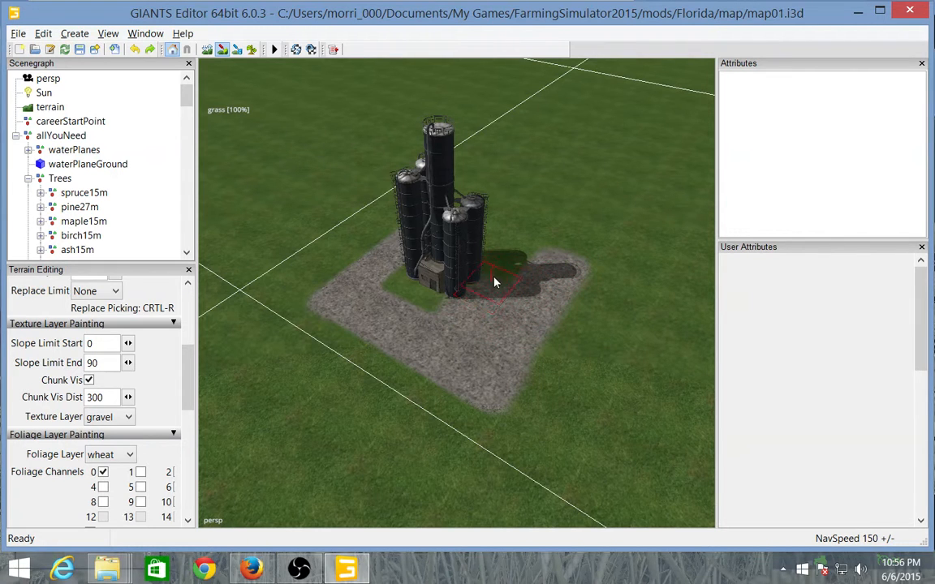
# Step: Fill the remaining grass beside and behind the silos with gravel to complete the square pad
pyautogui.moveTo(495, 282)
pyautogui.mouseDown()
pyautogui.moveTo(436, 298)
pyautogui.moveTo(538, 232)
pyautogui.mouseUp()
pyautogui.scroll(6, 511, 287)
pyautogui.keyDown('alt'); pyautogui.moveTo(525, 275); pyautogui.dragTo(169, 298); pyautogui.keyUp('alt')
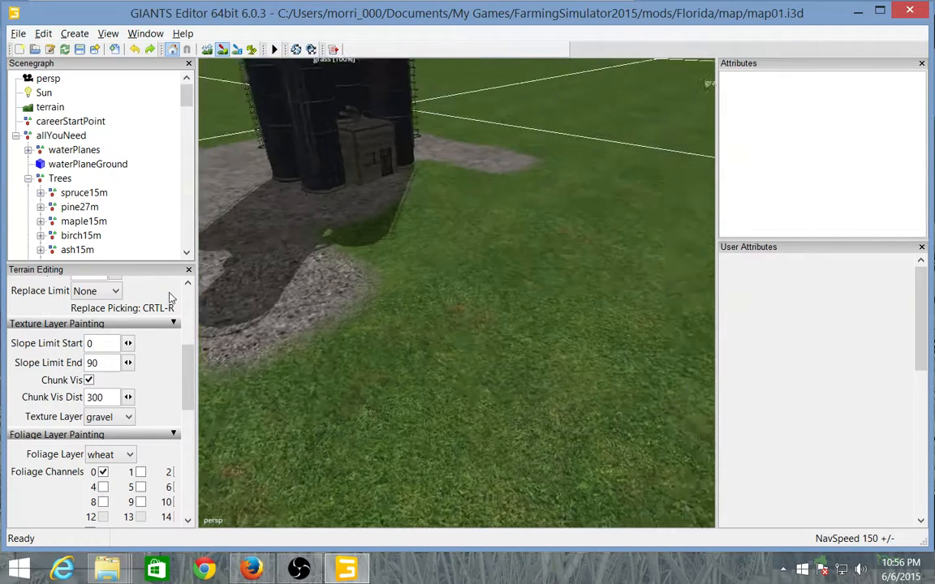
pyautogui.scroll(-8, 468, 242)
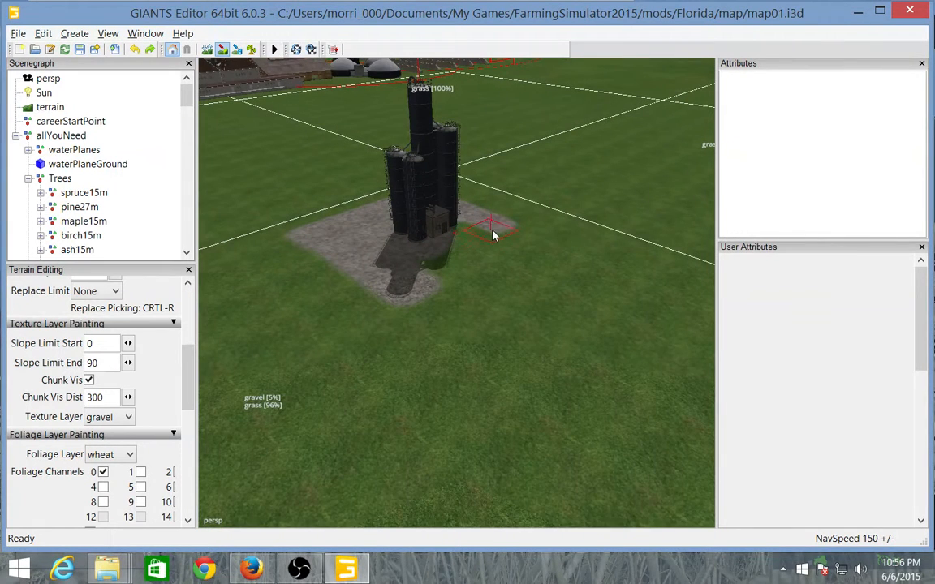
pyautogui.moveTo(506, 234)
pyautogui.mouseDown()
pyautogui.moveTo(449, 263)
pyautogui.moveTo(442, 251)
pyautogui.moveTo(464, 234)
pyautogui.moveTo(461, 265)
pyautogui.moveTo(434, 278)
pyautogui.moveTo(503, 244)
pyautogui.mouseUp()
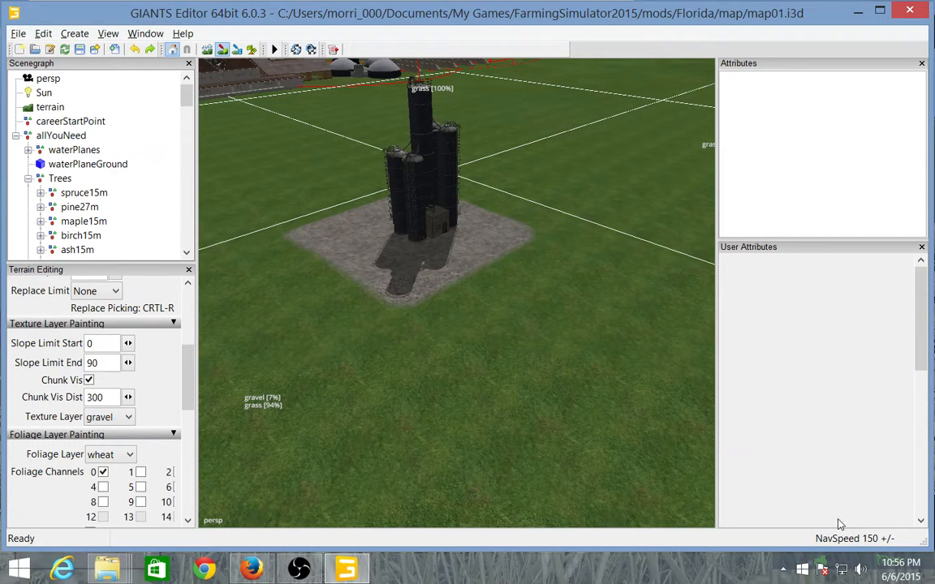
pyautogui.keyDown('alt'); pyautogui.moveTo(537, 294); pyautogui.dragTo(552, 255); pyautogui.keyUp('alt')
pyautogui.keyDown('alt'); pyautogui.moveTo(553, 255); pyautogui.dragTo(550, 324, button='right'); pyautogui.keyUp('alt')
pyautogui.moveTo(513, 355); pyautogui.dragTo(498, 356)
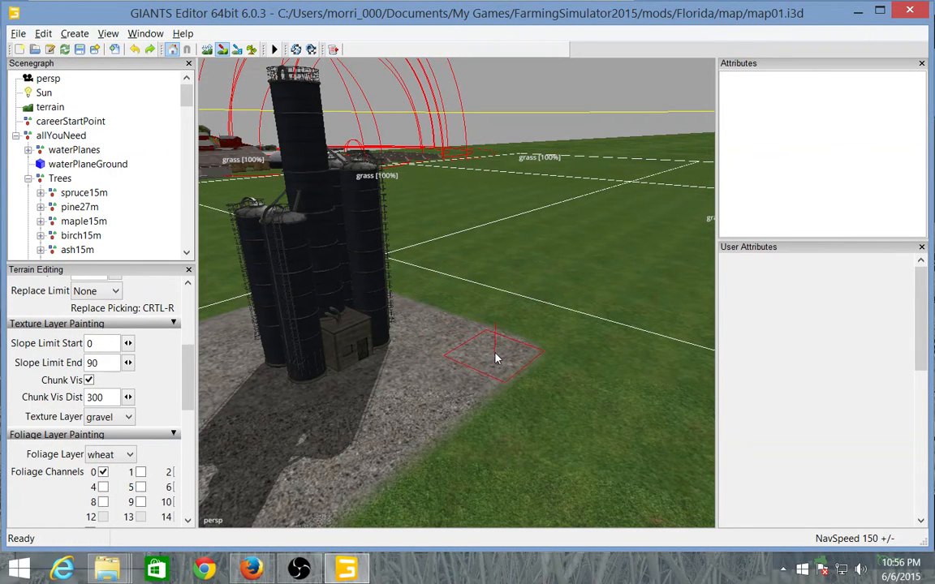
# Step: Extend the gravel from the pad's far corner into a wide straight strip across the grass, away from the silos
pyautogui.keyDown('alt'); pyautogui.moveTo(498, 359); pyautogui.dragTo(431, 364); pyautogui.keyUp('alt')
pyautogui.scroll(-5, 526, 351)
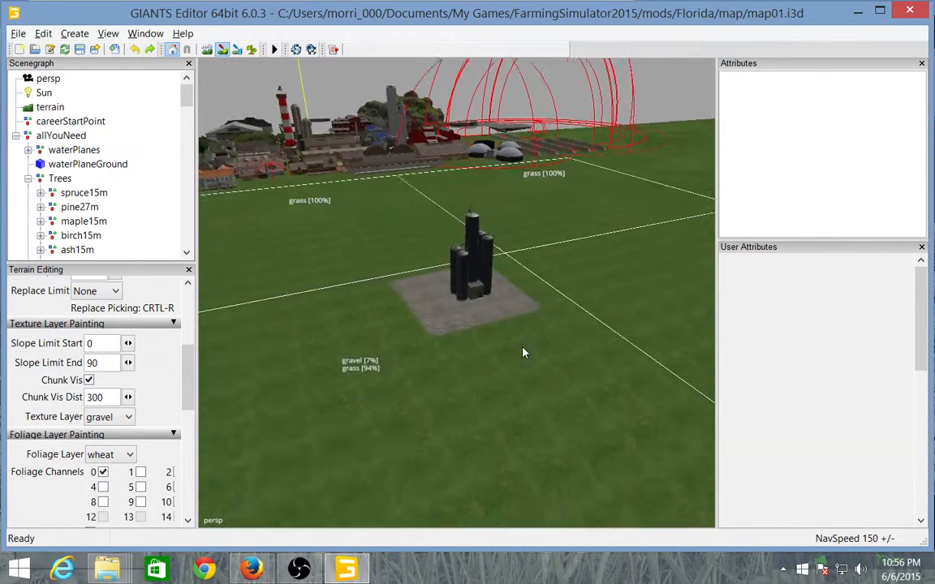
pyautogui.keyDown('alt'); pyautogui.moveTo(522, 350); pyautogui.dragTo(468, 280); pyautogui.keyUp('alt')
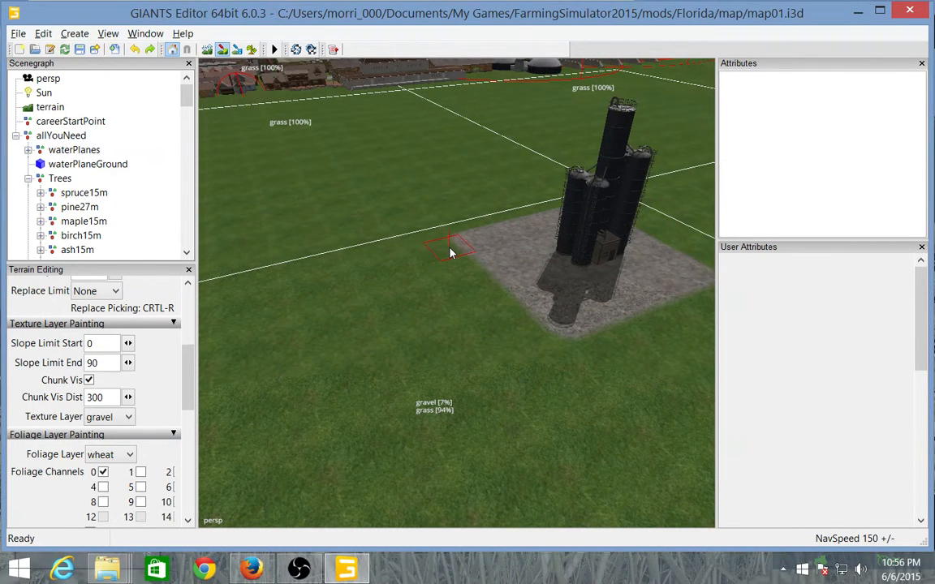
pyautogui.moveTo(445, 264); pyautogui.dragTo(386, 275)
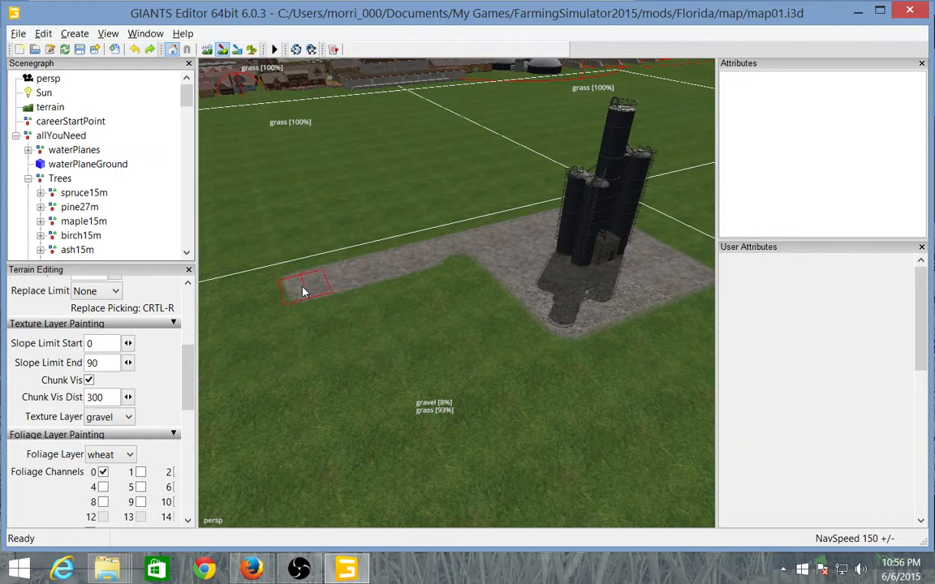
pyautogui.moveTo(297, 309)
pyautogui.mouseDown()
pyautogui.moveTo(318, 313)
pyautogui.moveTo(461, 271)
pyautogui.mouseUp()
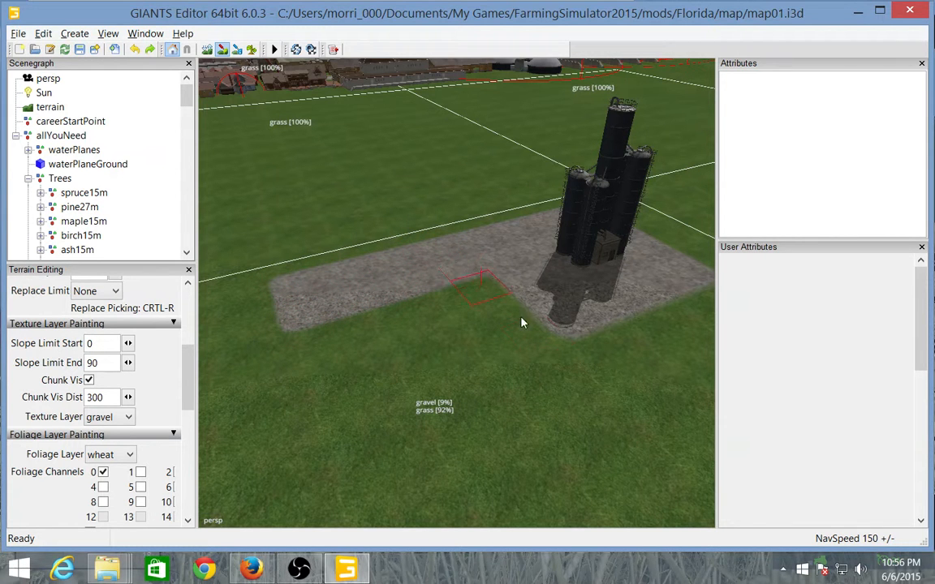
# Step: Paint a second gravel strip from the pad's front corner, parallel to the first, and widen it with further strokes
pyautogui.keyDown('alt'); pyautogui.moveTo(574, 369); pyautogui.dragTo(577, 378); pyautogui.keyUp('alt')
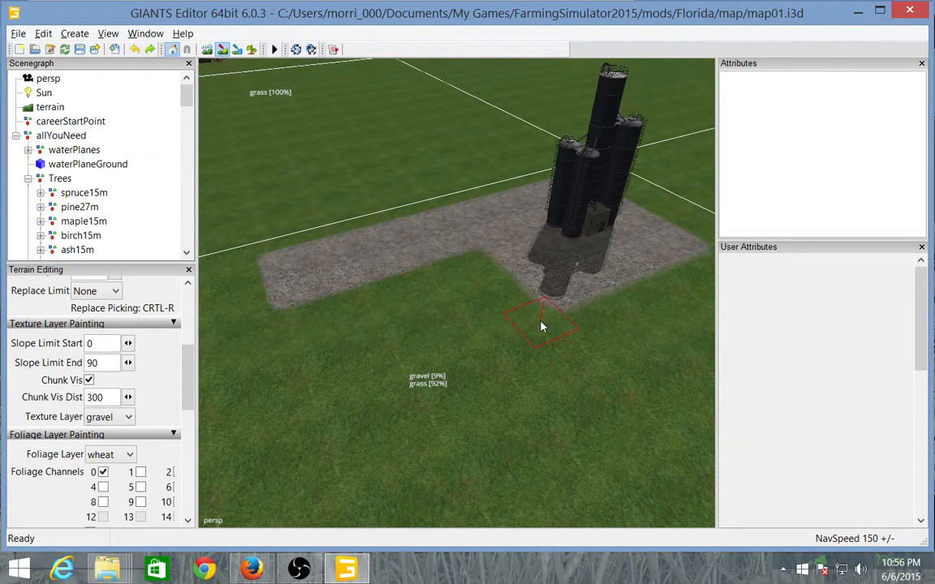
pyautogui.moveTo(538, 333); pyautogui.dragTo(423, 374)
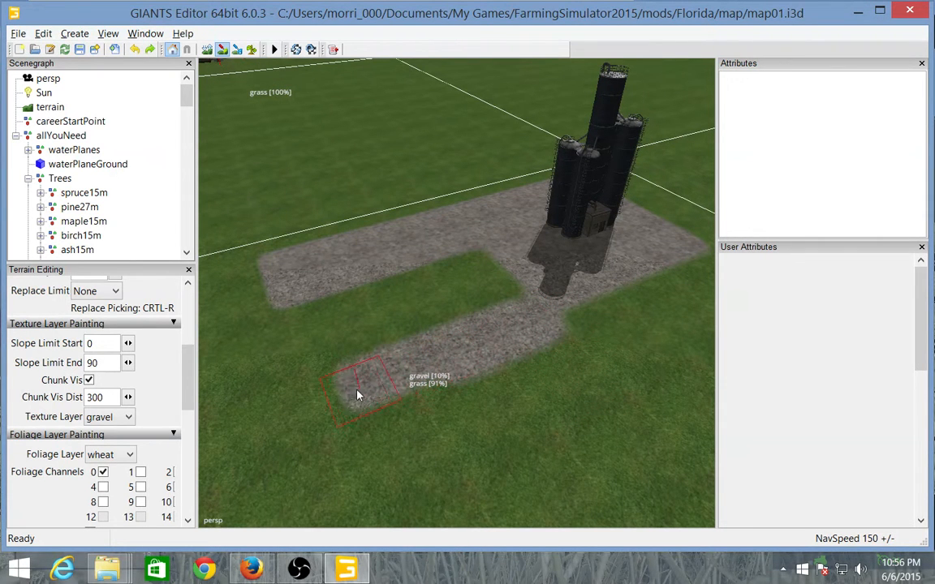
pyautogui.moveTo(358, 395)
pyautogui.mouseDown()
pyautogui.moveTo(333, 397)
pyautogui.moveTo(428, 357)
pyautogui.mouseUp()
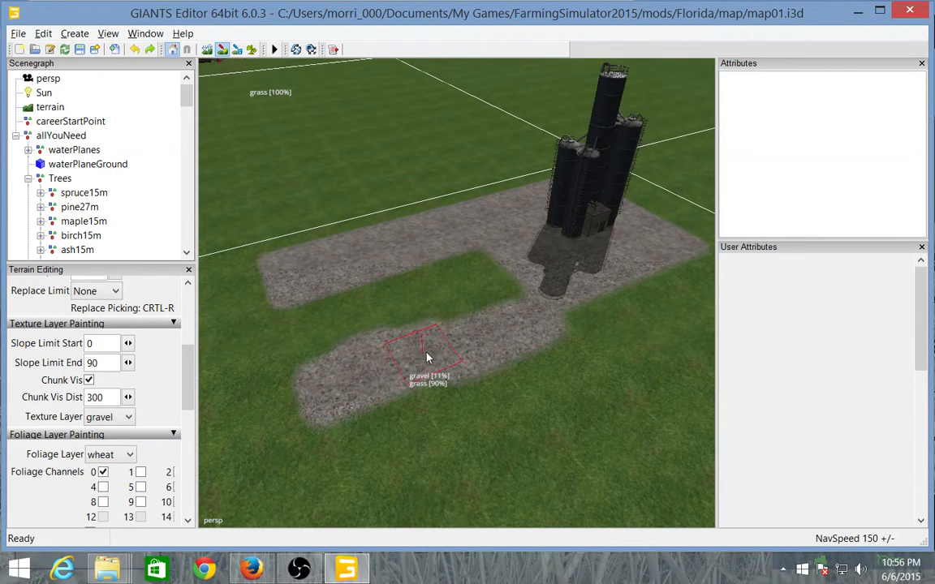
pyautogui.click(136, 51)
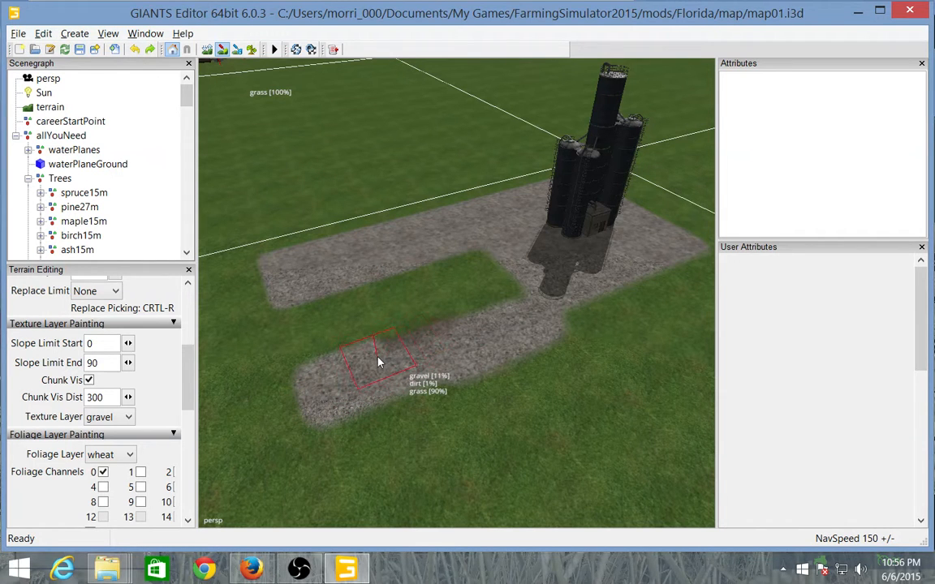
pyautogui.click(136, 51)
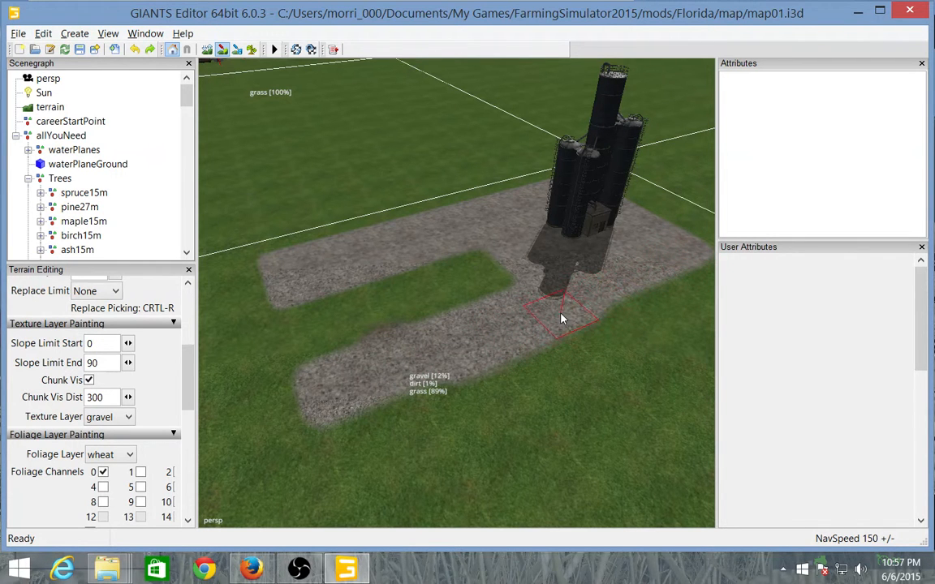
# Step: Join the outer ends of the two strips with gravel, leaving a rectangular grass island beside the silos
pyautogui.moveTo(623, 282)
pyautogui.keyDown('alt'); pyautogui.mouseDown()
pyautogui.moveTo(631, 275)
pyautogui.moveTo(611, 272)
pyautogui.moveTo(520, 326)
pyautogui.mouseUp(); pyautogui.keyUp('alt')
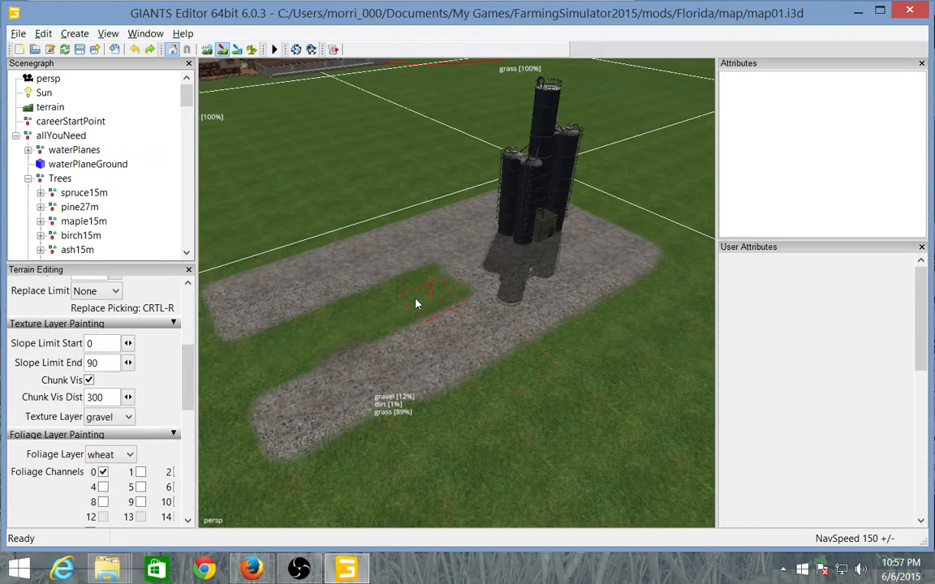
pyautogui.moveTo(439, 285)
pyautogui.mouseDown()
pyautogui.moveTo(418, 295)
pyautogui.moveTo(423, 278)
pyautogui.moveTo(457, 298)
pyautogui.moveTo(432, 297)
pyautogui.moveTo(450, 295)
pyautogui.mouseUp()
pyautogui.moveTo(428, 282)
pyautogui.keyDown('alt'); pyautogui.mouseDown(button='right')
pyautogui.moveTo(481, 295)
pyautogui.moveTo(419, 292)
pyautogui.mouseUp(button='right'); pyautogui.keyUp('alt')
pyautogui.keyDown('alt'); pyautogui.moveTo(450, 282); pyautogui.dragTo(403, 287); pyautogui.keyUp('alt')
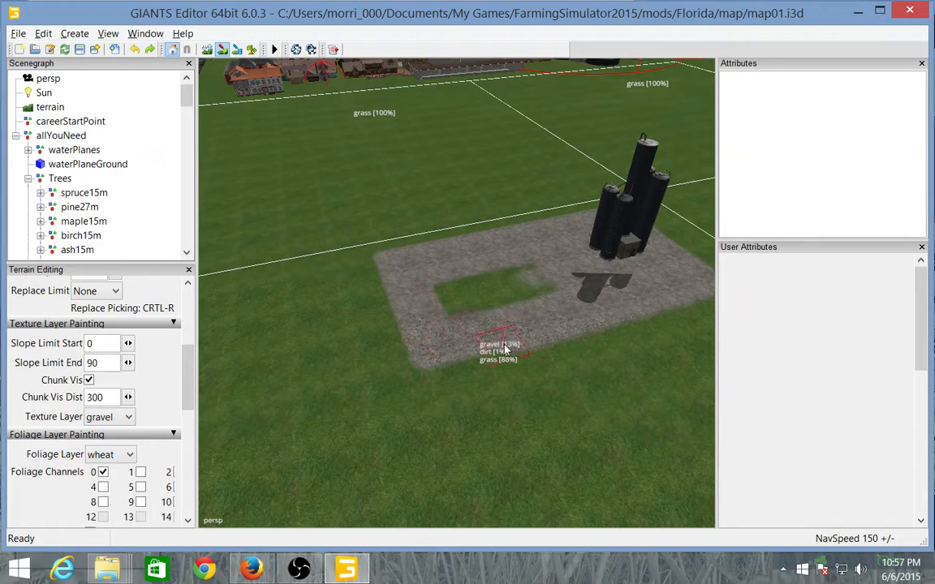
pyautogui.moveTo(497, 301)
pyautogui.keyDown('alt'); pyautogui.mouseDown(button='right')
pyautogui.moveTo(547, 298)
pyautogui.moveTo(502, 291)
pyautogui.mouseUp(button='right'); pyautogui.keyUp('alt')
pyautogui.moveTo(476, 258)
pyautogui.keyDown('alt'); pyautogui.mouseDown()
pyautogui.moveTo(550, 226)
pyautogui.moveTo(520, 237)
pyautogui.mouseUp(); pyautogui.keyUp('alt')
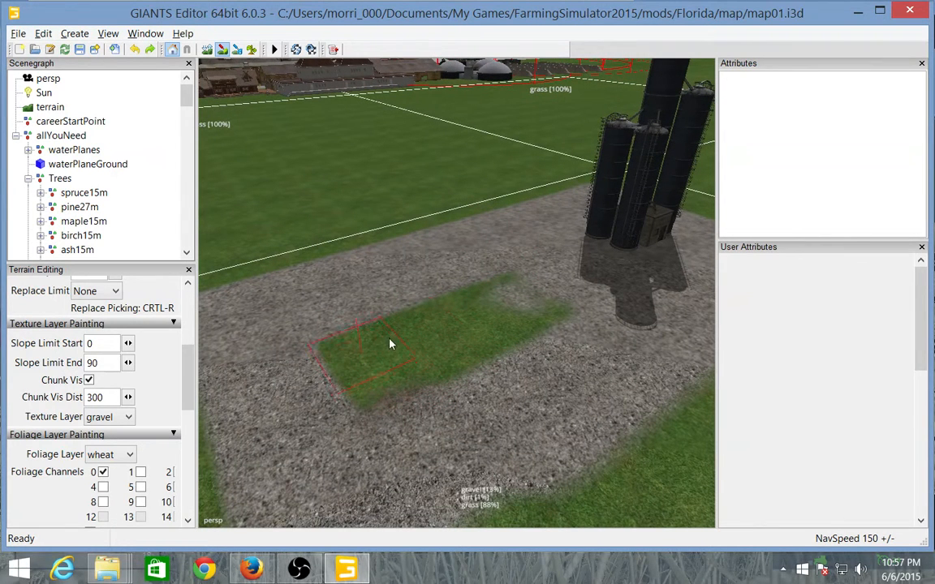
# Step: Choose dirt as the texture layer and paint it over the grass island, blending it into the surrounding gravel
pyautogui.click(128, 417)
pyautogui.click(120, 433)
pyautogui.moveTo(360, 357)
pyautogui.mouseDown()
pyautogui.moveTo(361, 321)
pyautogui.moveTo(552, 307)
pyautogui.moveTo(424, 362)
pyautogui.moveTo(427, 322)
pyautogui.moveTo(536, 294)
pyautogui.mouseUp()
pyautogui.moveTo(412, 357); pyautogui.dragTo(367, 391)
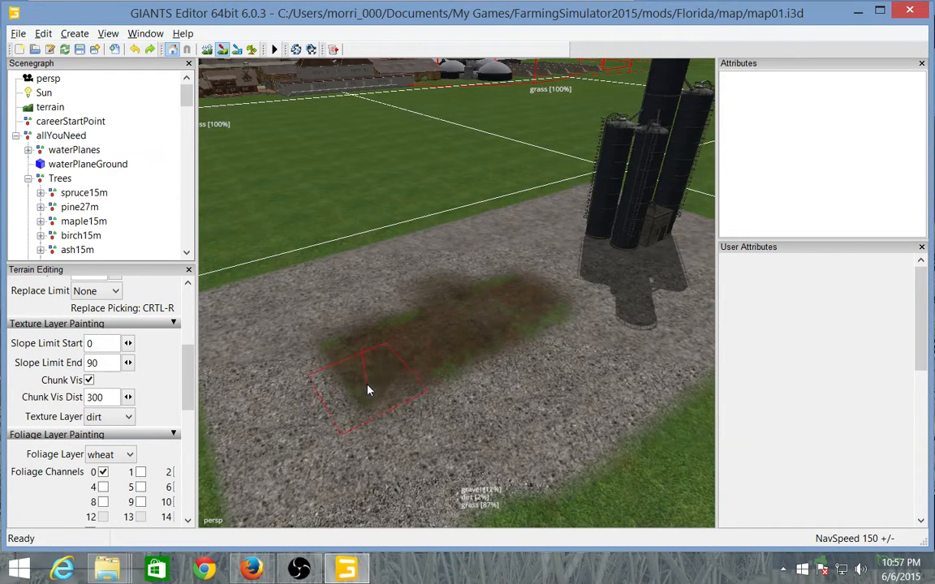
pyautogui.moveTo(507, 342); pyautogui.dragTo(552, 321)
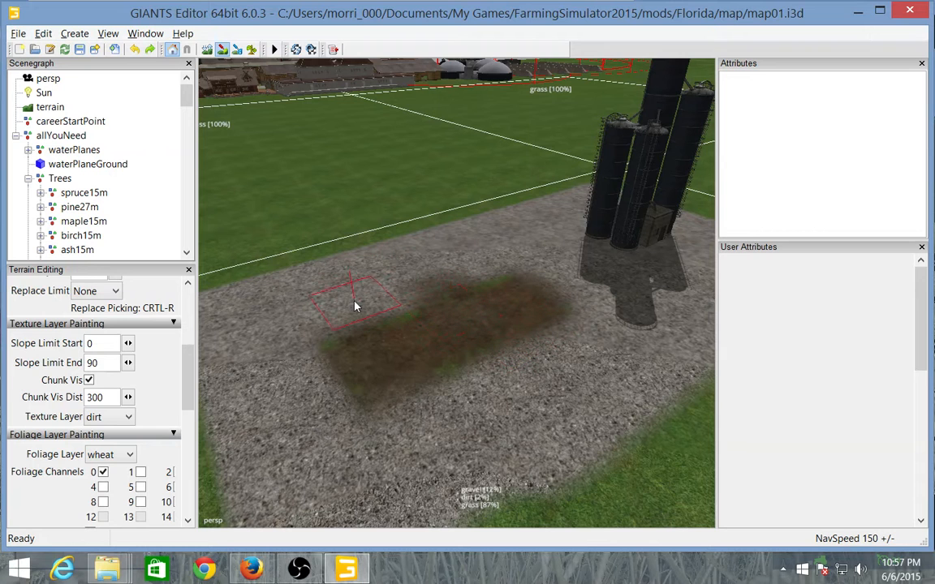
pyautogui.moveTo(326, 366)
pyautogui.mouseDown()
pyautogui.moveTo(351, 384)
pyautogui.moveTo(581, 300)
pyautogui.moveTo(546, 286)
pyautogui.moveTo(527, 250)
pyautogui.mouseUp()
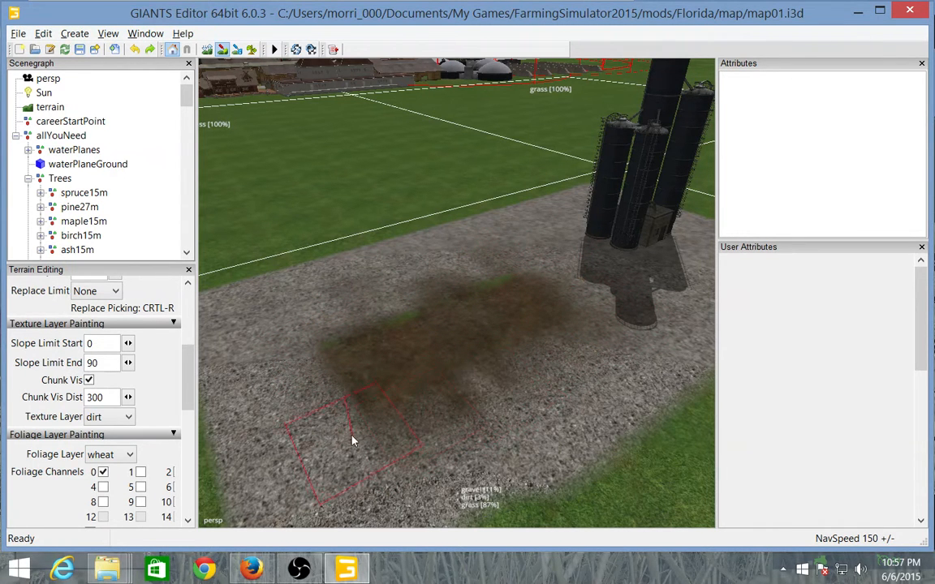
pyautogui.moveTo(534, 349)
pyautogui.keyDown('alt'); pyautogui.mouseDown()
pyautogui.moveTo(594, 308)
pyautogui.moveTo(538, 349)
pyautogui.moveTo(488, 338)
pyautogui.moveTo(501, 329)
pyautogui.mouseUp(); pyautogui.keyUp('alt')
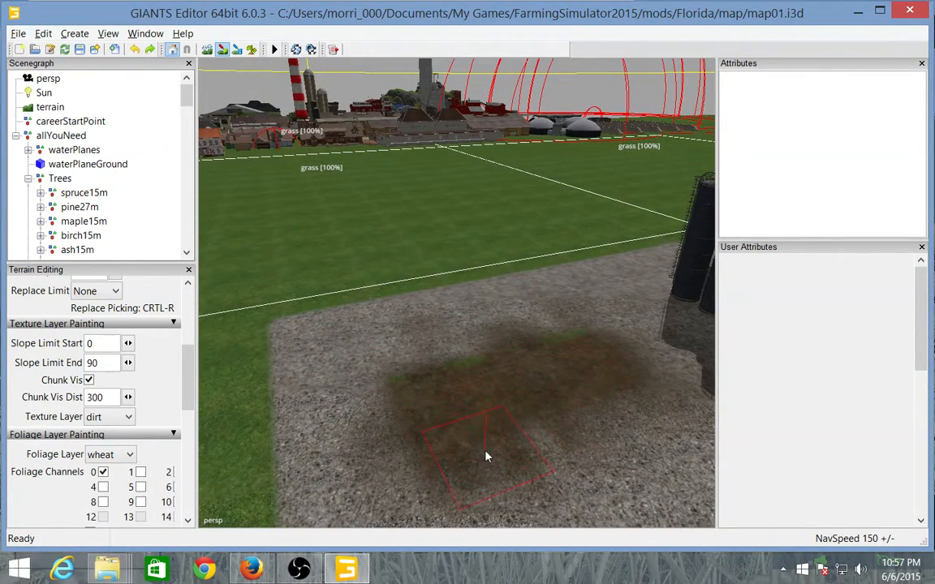
pyautogui.moveTo(335, 245)
pyautogui.keyDown('alt'); pyautogui.mouseDown()
pyautogui.moveTo(413, 195)
pyautogui.moveTo(454, 213)
pyautogui.moveTo(317, 212)
pyautogui.mouseUp(); pyautogui.keyUp('alt')
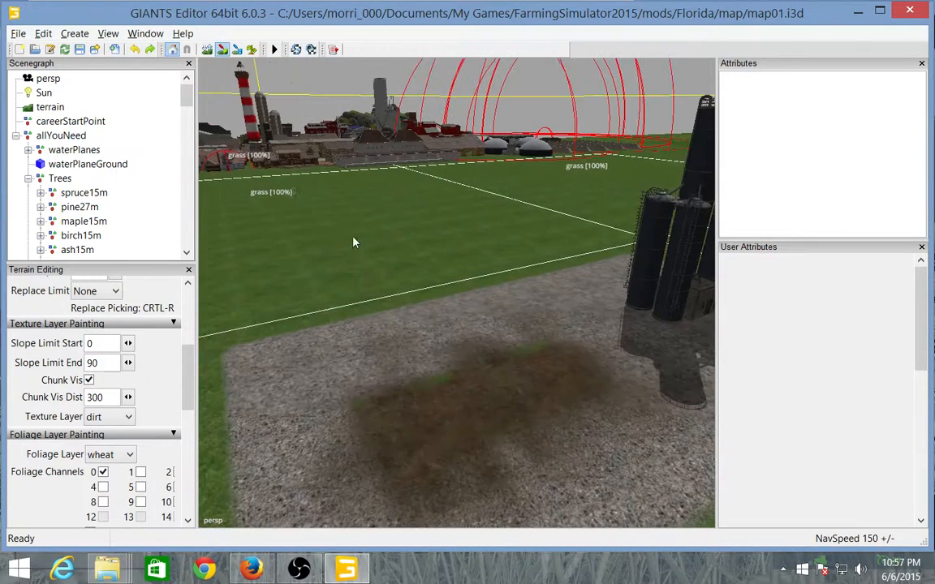
# Step: Turn off texture painting and look through the objects of the buildings group, checking shed01, storageBuilding, villageBuilding11 and hayloft on the map
pyautogui.click(223, 50)
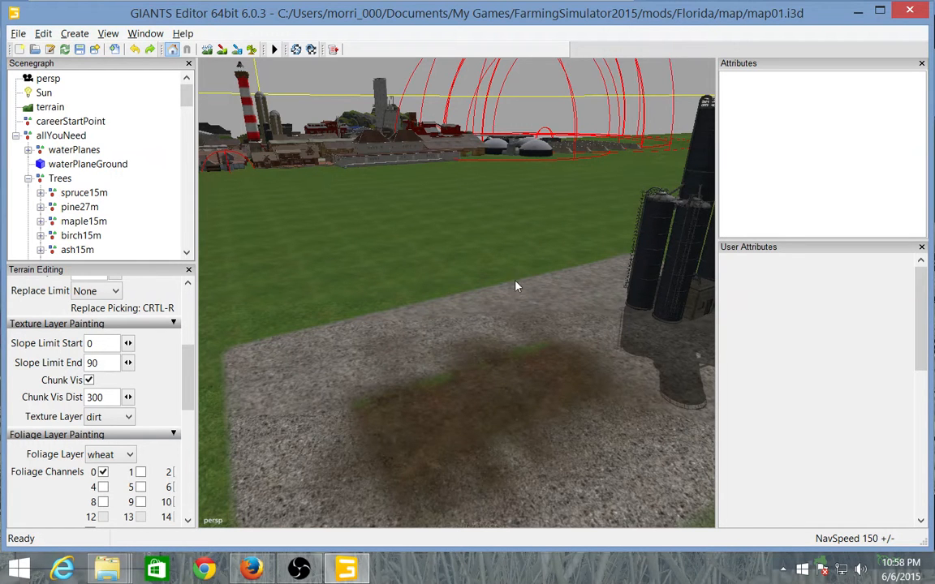
pyautogui.keyDown('alt'); pyautogui.moveTo(548, 364); pyautogui.dragTo(504, 324); pyautogui.keyUp('alt')
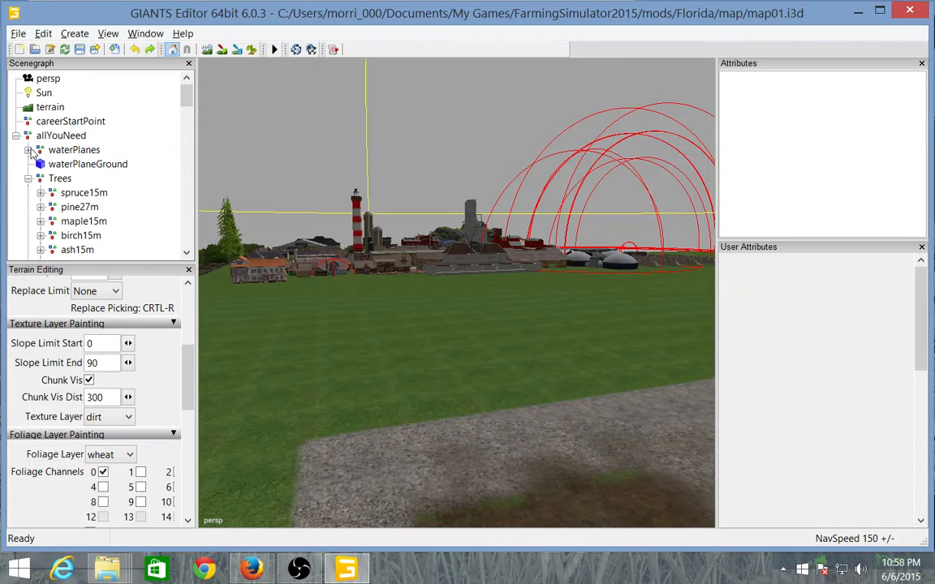
pyautogui.click(27, 179)
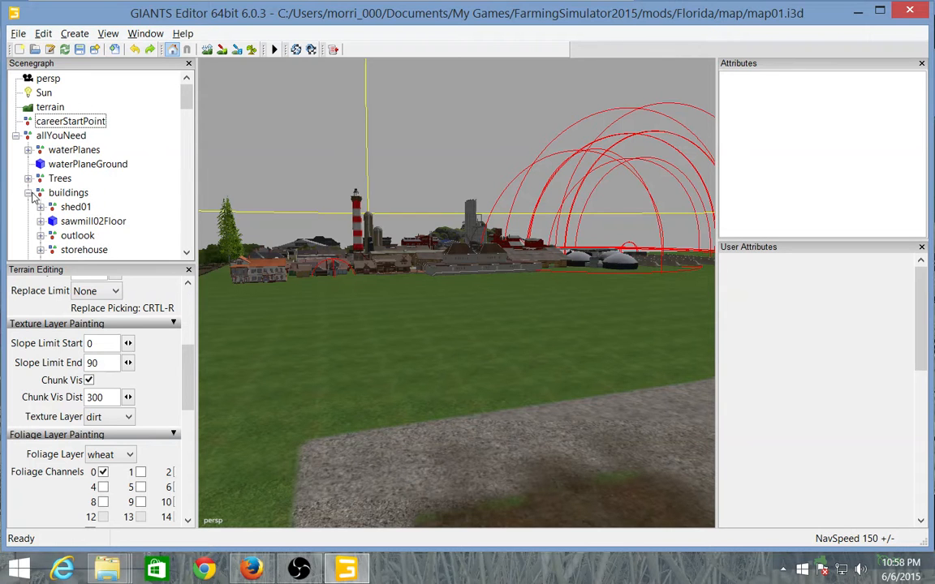
pyautogui.scroll(-1, 172, 99)
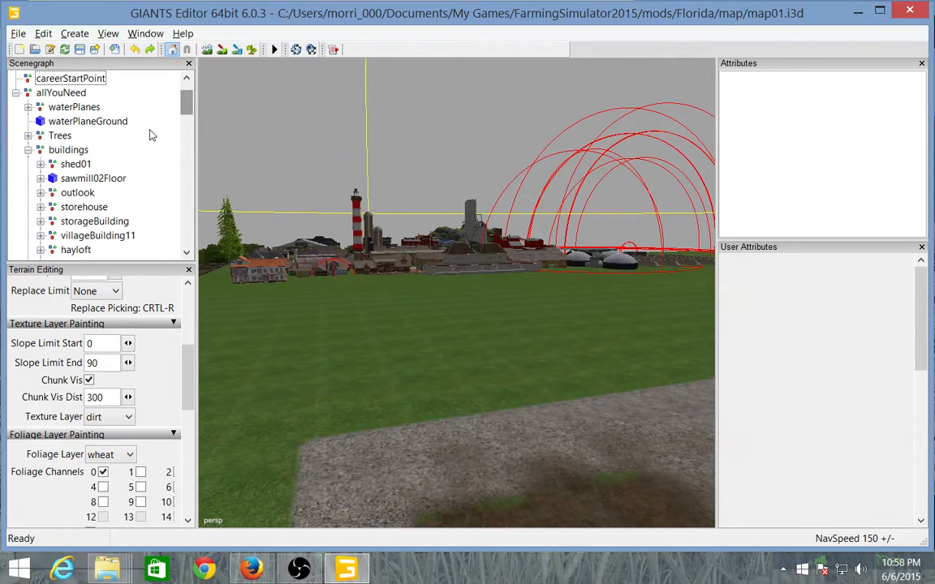
pyautogui.click(75, 164)
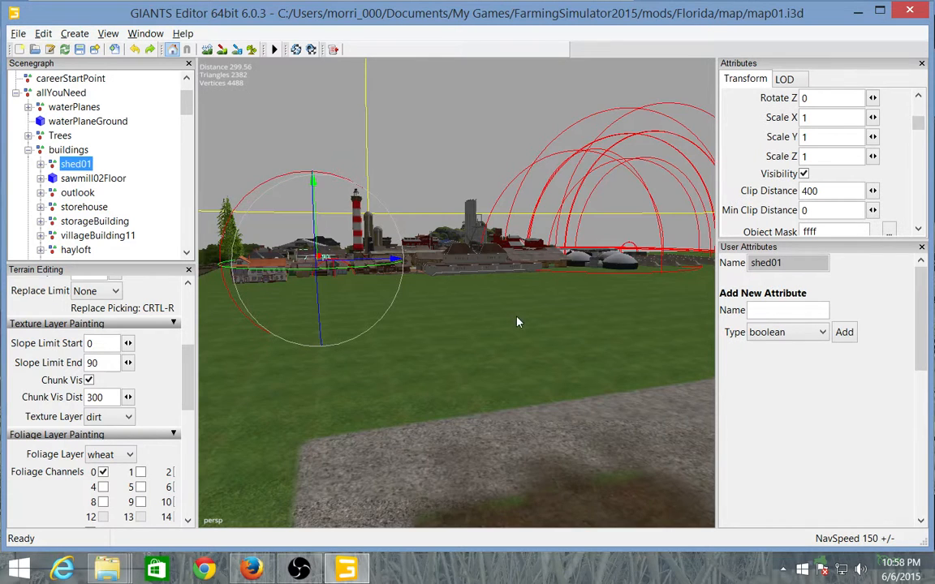
pyautogui.keyDown('alt'); pyautogui.moveTo(517, 322); pyautogui.dragTo(483, 293); pyautogui.keyUp('alt')
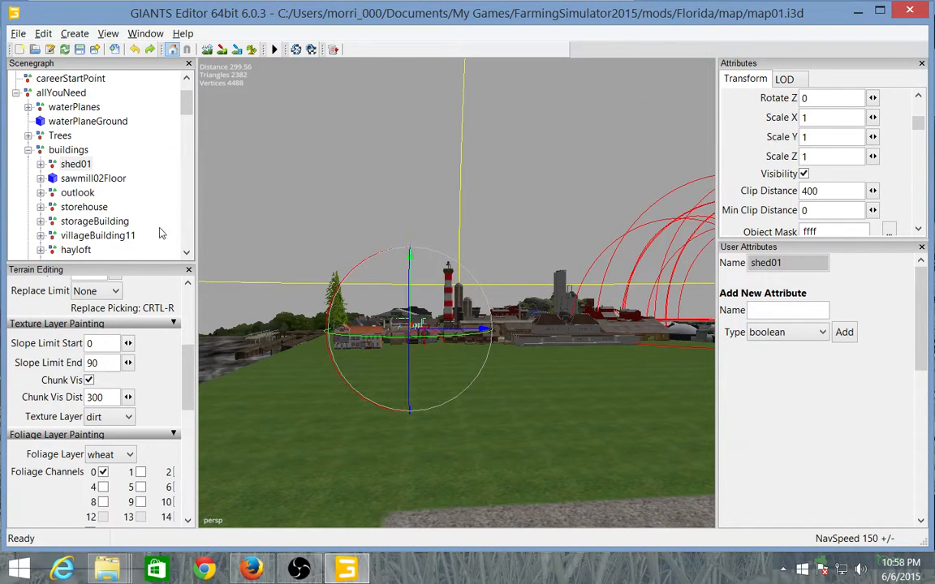
pyautogui.click(96, 222)
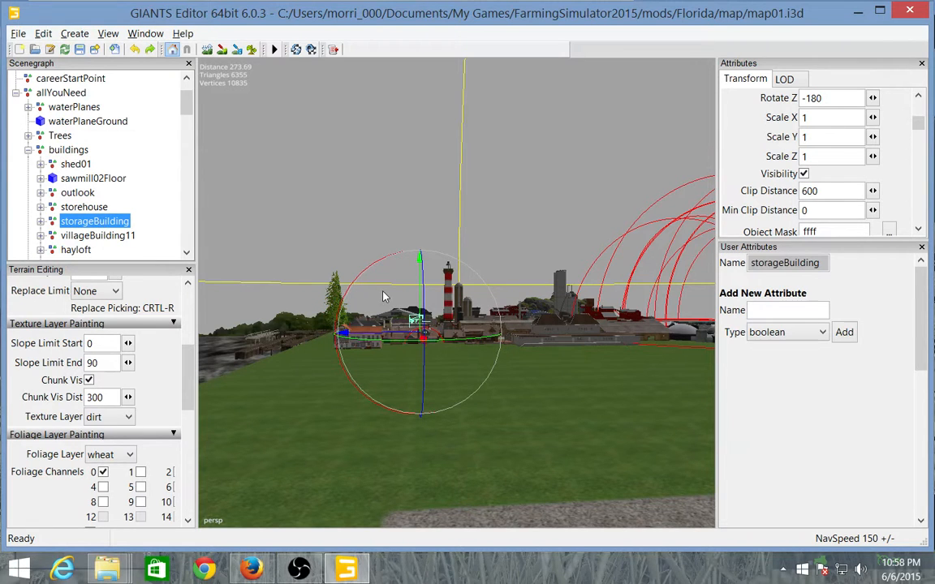
pyautogui.click(110, 236)
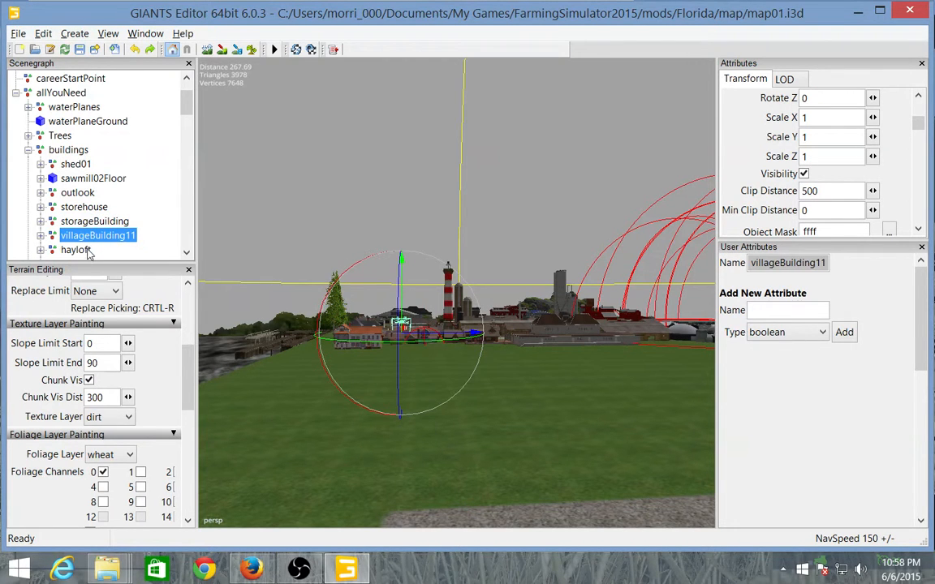
pyautogui.click(77, 250)
pyautogui.click(29, 150)
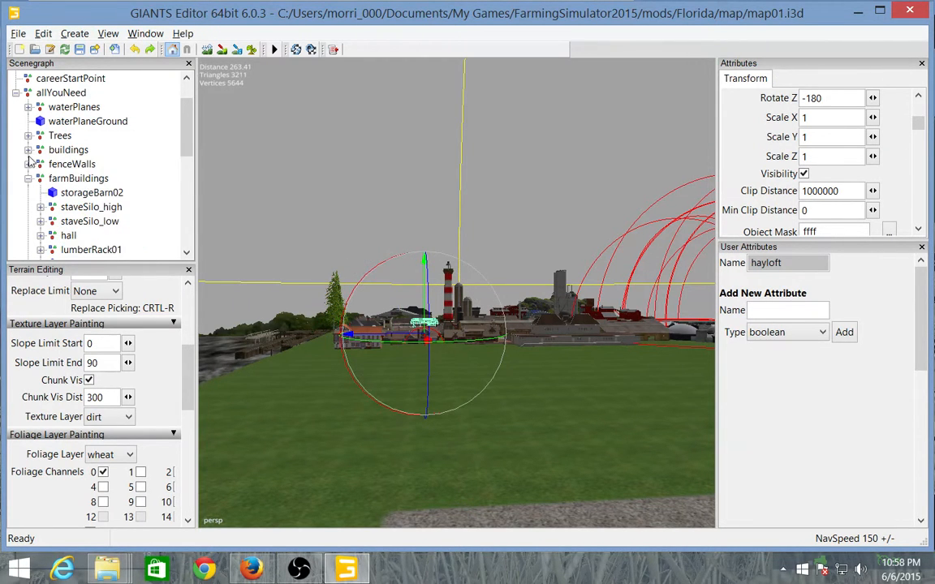
# Step: Select storageBarn02 in the farmBuildings group and inspect it among the surrounding town buildings
pyautogui.click(86, 193)
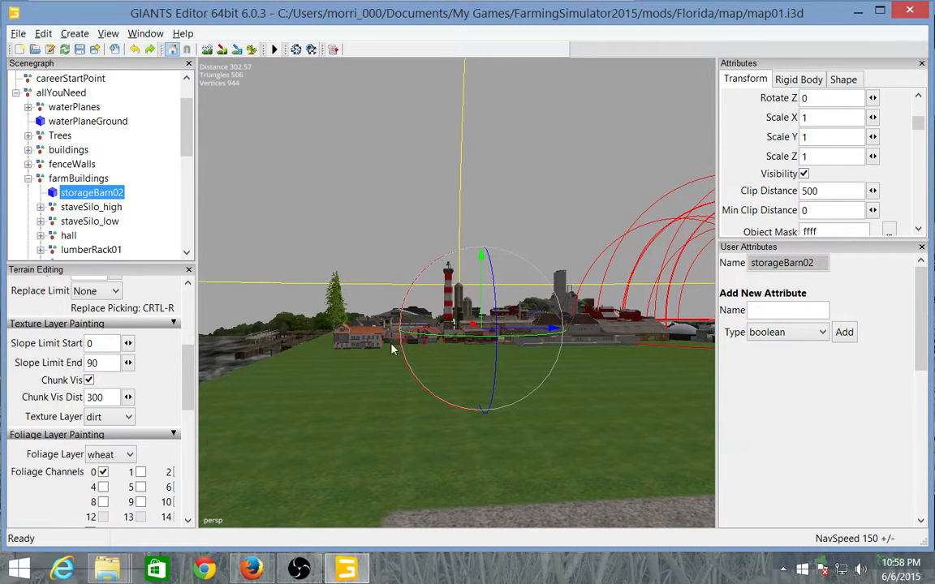
pyautogui.keyDown('alt'); pyautogui.moveTo(604, 417); pyautogui.dragTo(601, 407); pyautogui.keyUp('alt')
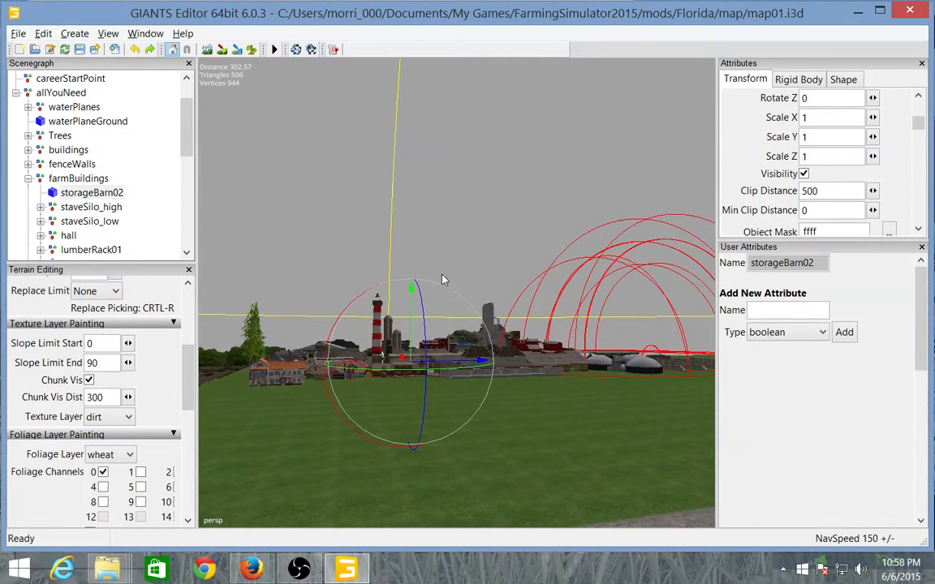
pyautogui.keyDown('alt'); pyautogui.moveTo(443, 279); pyautogui.dragTo(458, 268); pyautogui.keyUp('alt')
pyautogui.keyDown('alt'); pyautogui.moveTo(459, 268); pyautogui.dragTo(524, 260, button='right'); pyautogui.keyUp('alt')
pyautogui.keyDown('alt'); pyautogui.moveTo(523, 259); pyautogui.dragTo(492, 266); pyautogui.keyUp('alt')
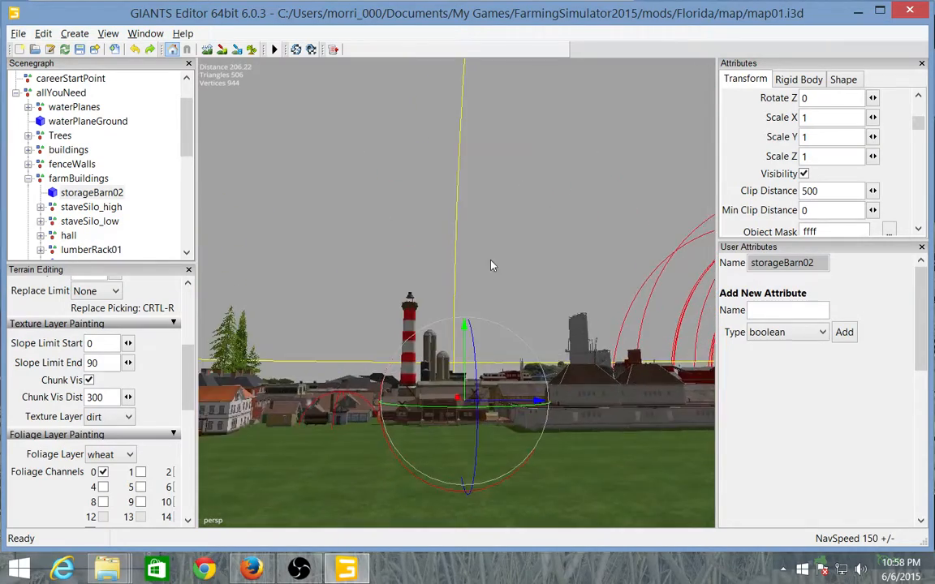
pyautogui.keyDown('alt'); pyautogui.moveTo(490, 265); pyautogui.dragTo(653, 298, button='right'); pyautogui.keyUp('alt')
pyautogui.keyDown('alt'); pyautogui.moveTo(527, 286); pyautogui.dragTo(586, 416); pyautogui.keyUp('alt')
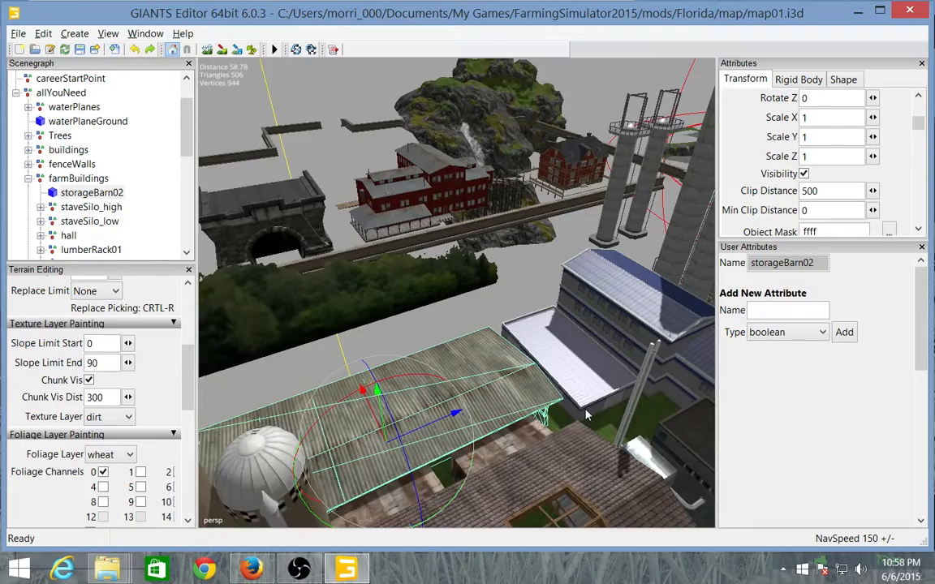
pyautogui.keyDown('alt'); pyautogui.moveTo(586, 415); pyautogui.dragTo(569, 351, button='right'); pyautogui.keyUp('alt')
pyautogui.keyDown('alt'); pyautogui.moveTo(569, 352); pyautogui.dragTo(540, 401); pyautogui.keyUp('alt')
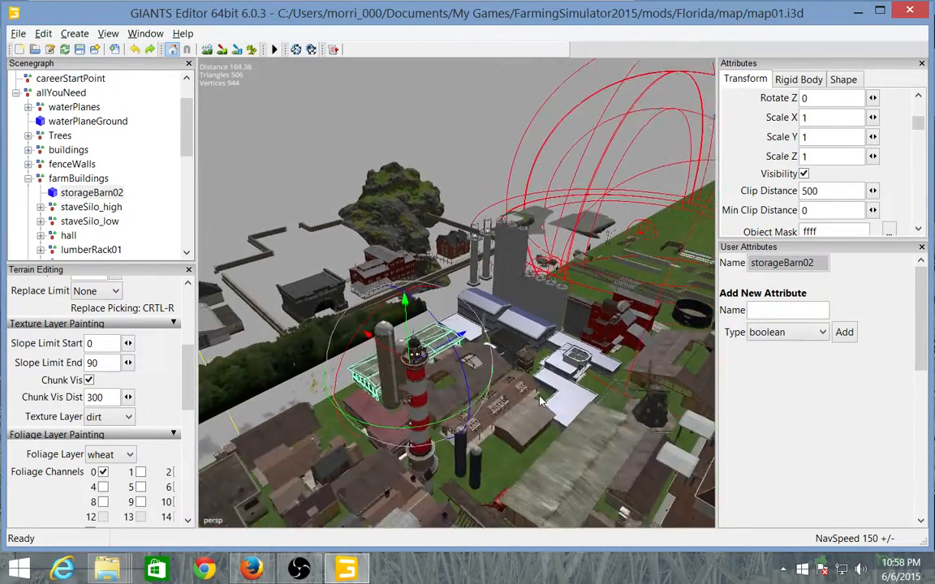
pyautogui.keyDown('alt'); pyautogui.moveTo(540, 401); pyautogui.dragTo(354, 395, button='right'); pyautogui.keyUp('alt')
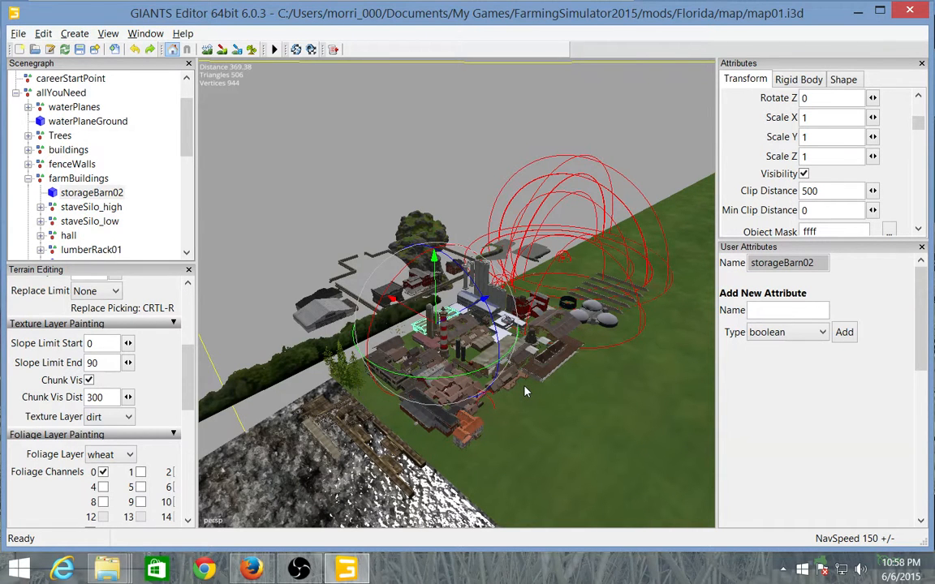
# Step: Relocate storageBarn02 from the town to the grass beside the silos' gravel pad
pyautogui.keyDown('alt'); pyautogui.moveTo(375, 247); pyautogui.dragTo(547, 214); pyautogui.keyUp('alt')
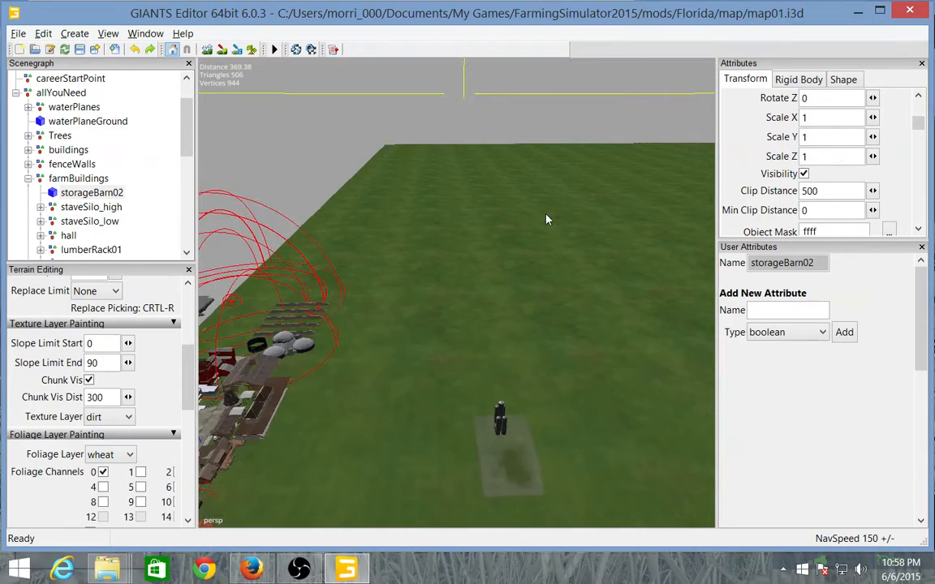
pyautogui.keyDown('alt'); pyautogui.moveTo(414, 290); pyautogui.dragTo(336, 287, button='right'); pyautogui.keyUp('alt')
pyautogui.keyDown('alt'); pyautogui.moveTo(442, 272); pyautogui.dragTo(662, 426); pyautogui.keyUp('alt')
pyautogui.keyDown('alt'); pyautogui.moveTo(607, 286); pyautogui.dragTo(487, 294); pyautogui.keyUp('alt')
pyautogui.keyDown('alt'); pyautogui.moveTo(675, 311); pyautogui.dragTo(546, 323); pyautogui.keyUp('alt')
pyautogui.scroll(5, 546, 323)
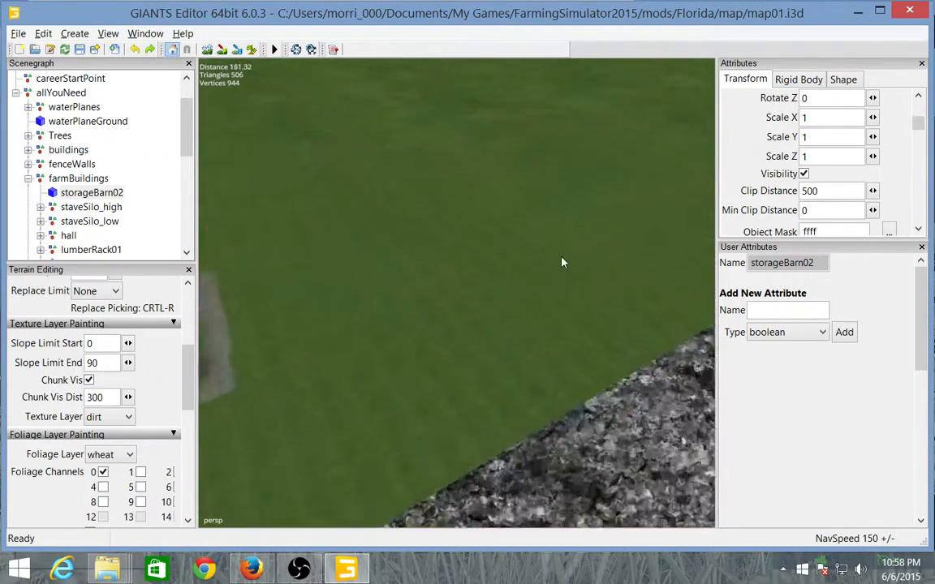
pyautogui.keyDown('alt'); pyautogui.moveTo(541, 246); pyautogui.dragTo(436, 232); pyautogui.keyUp('alt')
pyautogui.scroll(4, 480, 224)
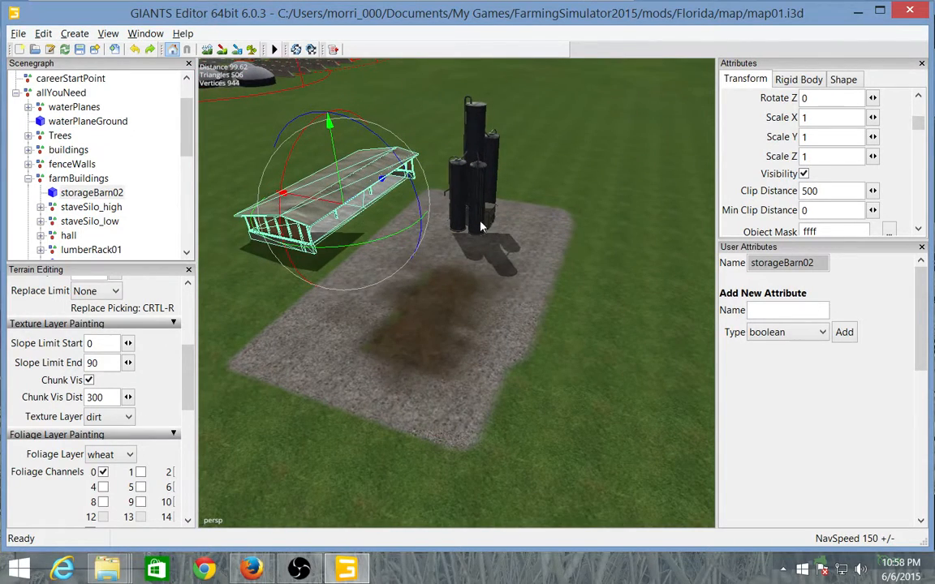
# Step: Move the barn onto the long edge of the gravel pad, fine-tune its position there, and deselect it
pyautogui.moveTo(384, 180); pyautogui.dragTo(374, 253)
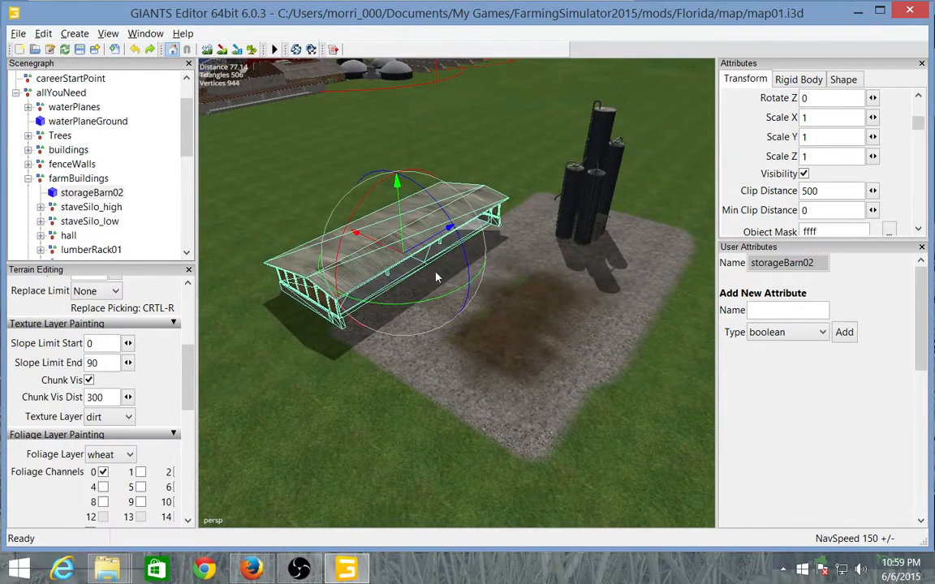
pyautogui.moveTo(436, 273)
pyautogui.keyDown('alt'); pyautogui.mouseDown()
pyautogui.moveTo(420, 288)
pyautogui.moveTo(438, 286)
pyautogui.moveTo(424, 260)
pyautogui.mouseUp(); pyautogui.keyUp('alt')
pyautogui.scroll(2, 451, 284)
pyautogui.moveTo(503, 214)
pyautogui.mouseDown()
pyautogui.moveTo(520, 213)
pyautogui.moveTo(503, 221)
pyautogui.mouseUp()
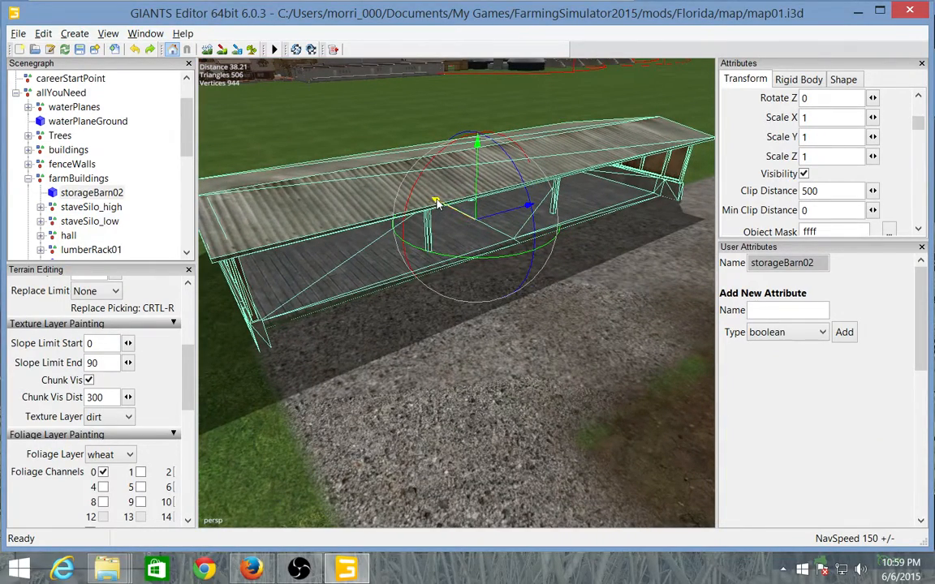
pyautogui.moveTo(435, 204); pyautogui.dragTo(452, 219)
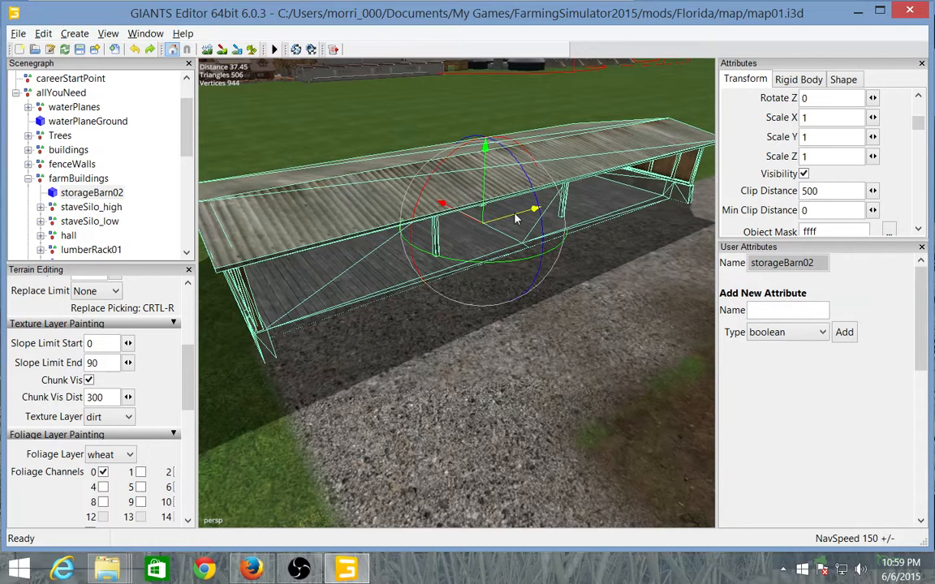
pyautogui.click(429, 359)
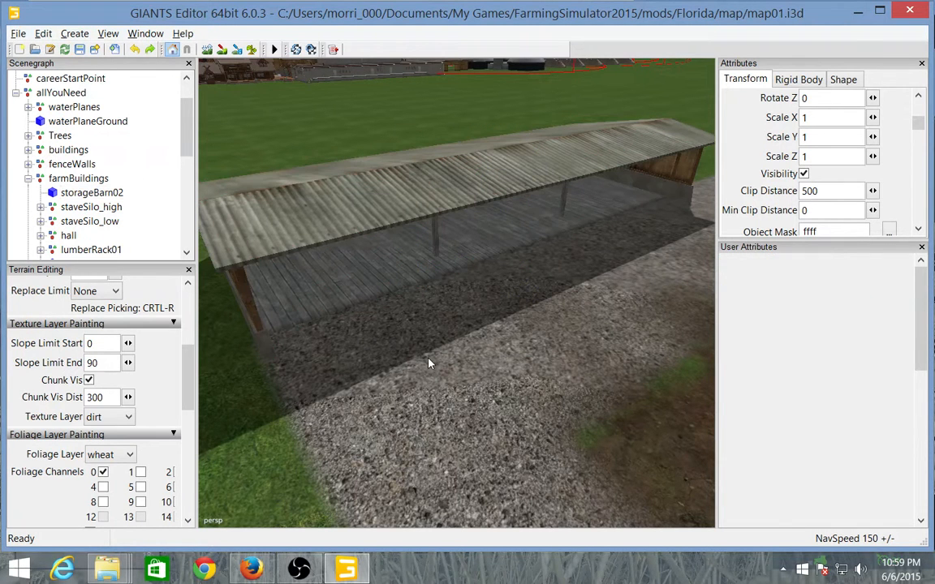
# Step: Examine the placed barn, the silos and the dirt patch from close up and from farther away
pyautogui.keyDown('alt'); pyautogui.moveTo(613, 282); pyautogui.dragTo(661, 269); pyautogui.keyUp('alt')
pyautogui.scroll(5, 595, 278)
pyautogui.scroll(-2, 588, 278)
pyautogui.scroll(-10, 581, 277)
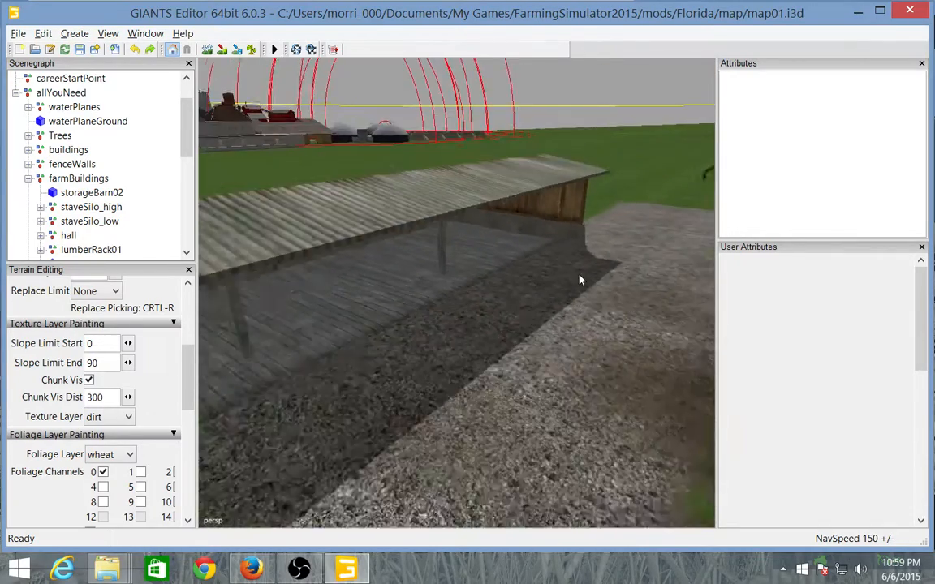
pyautogui.scroll(5, 552, 286)
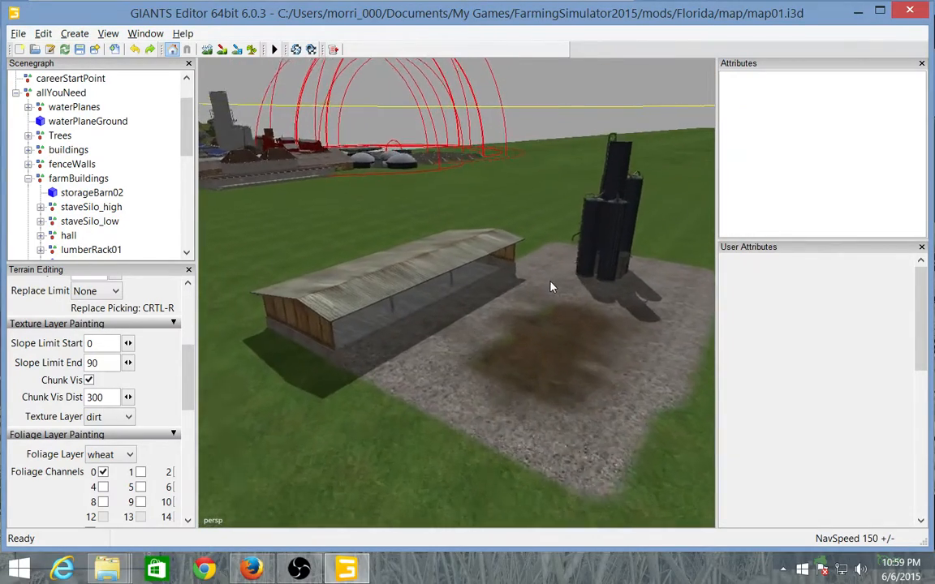
pyautogui.scroll(-5, 564, 285)
pyautogui.scroll(-3, 542, 288)
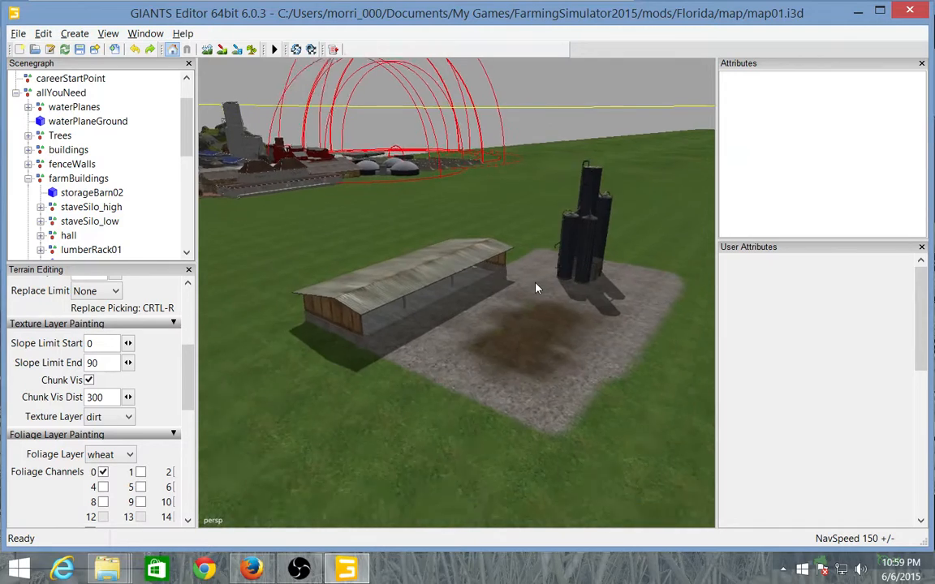
pyautogui.scroll(3, 483, 298)
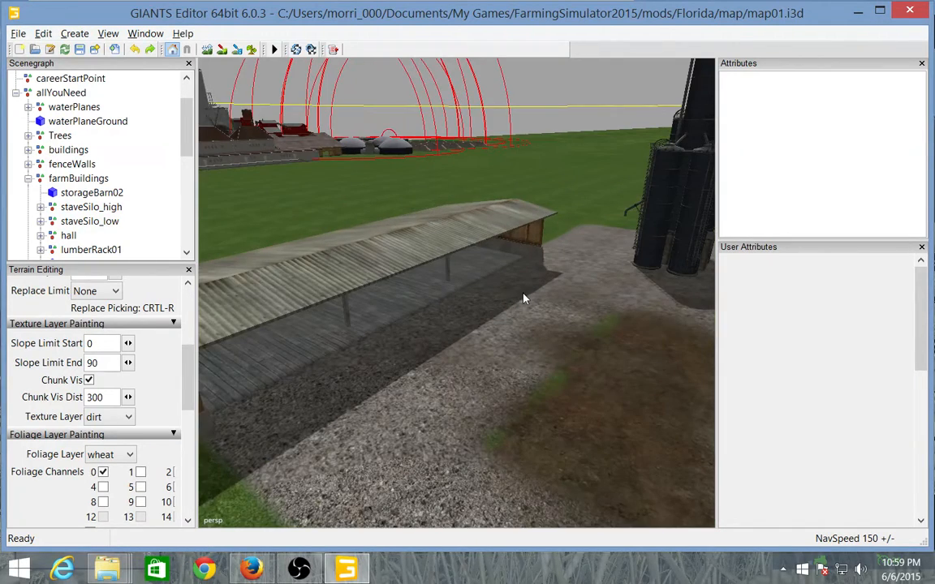
pyautogui.scroll(5, 524, 299)
pyautogui.scroll(-6, 633, 341)
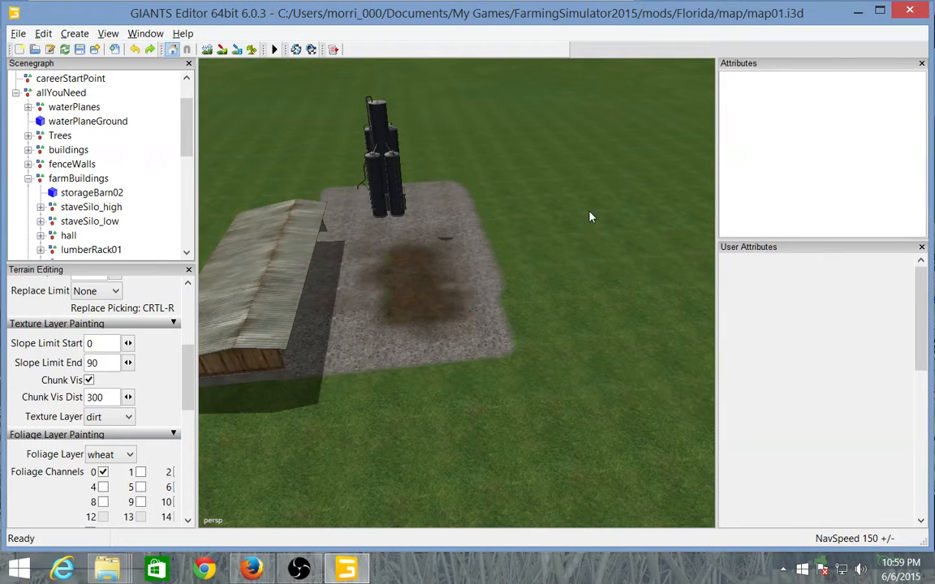
# Step: Duplicate storageBarn02 and move the copy across the gravel pad to the side opposite the original barn
pyautogui.scroll(3, 560, 220)
pyautogui.click(396, 241)
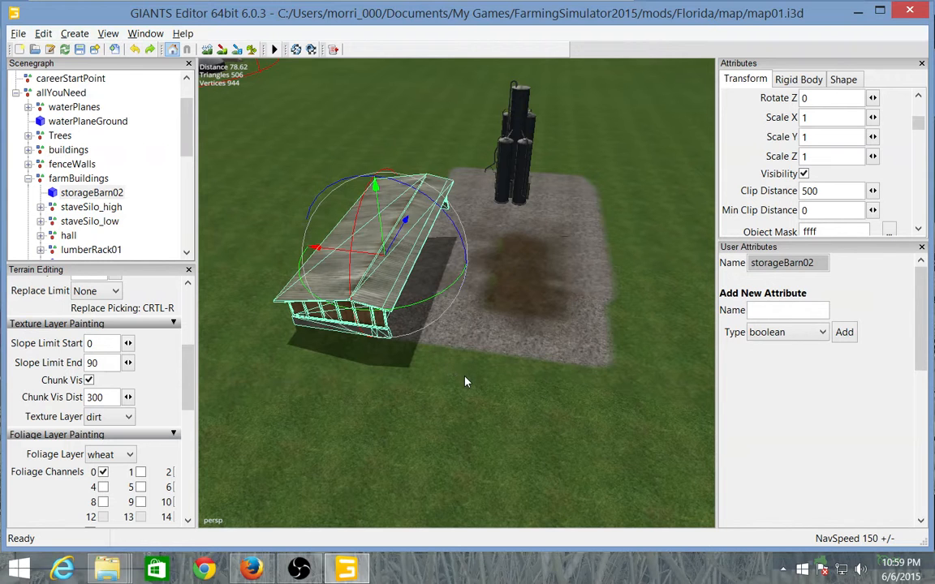
pyautogui.hotkey('ctrl', 'd')
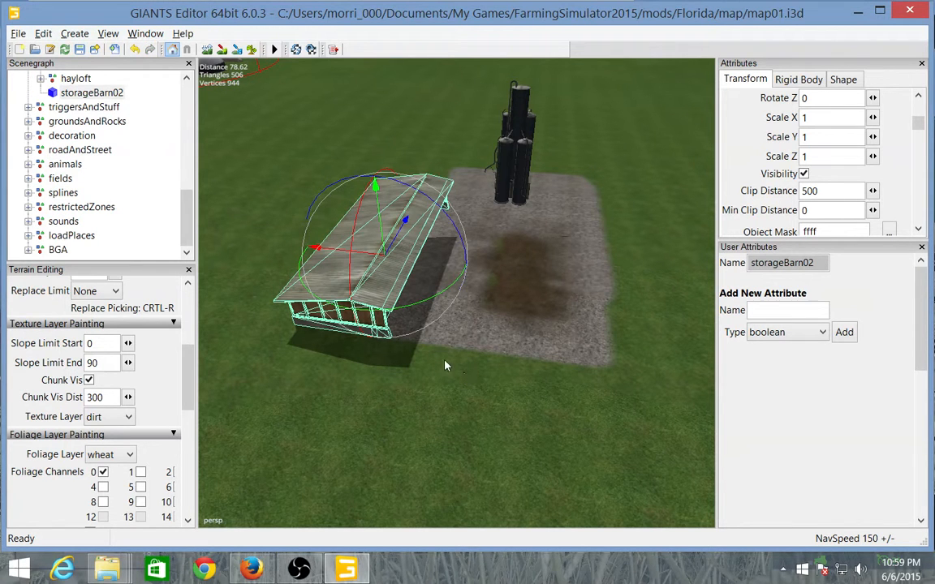
pyautogui.moveTo(194, 207); pyautogui.dragTo(192, 179)
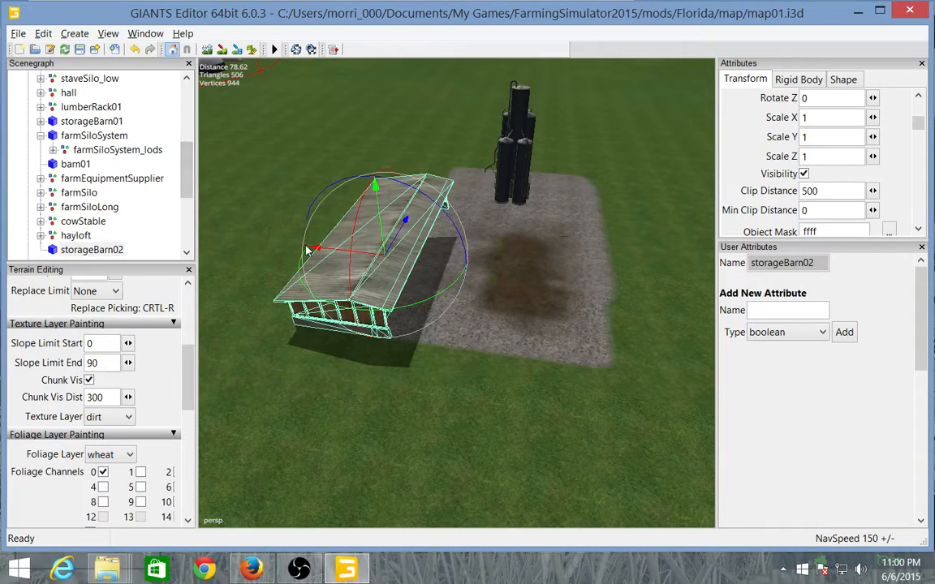
pyautogui.moveTo(313, 250); pyautogui.dragTo(553, 287)
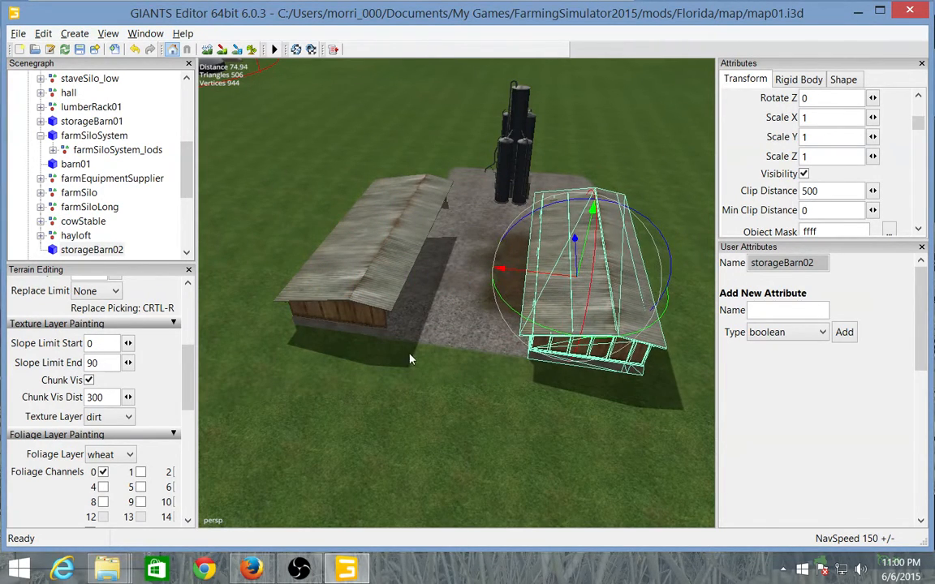
# Step: Rotate the copied barn about its vertical axis until its open side faces the dirt patch and the first barn
pyautogui.keyDown('alt'); pyautogui.moveTo(410, 353); pyautogui.dragTo(500, 349); pyautogui.keyUp('alt')
pyautogui.moveTo(347, 328); pyautogui.dragTo(516, 329)
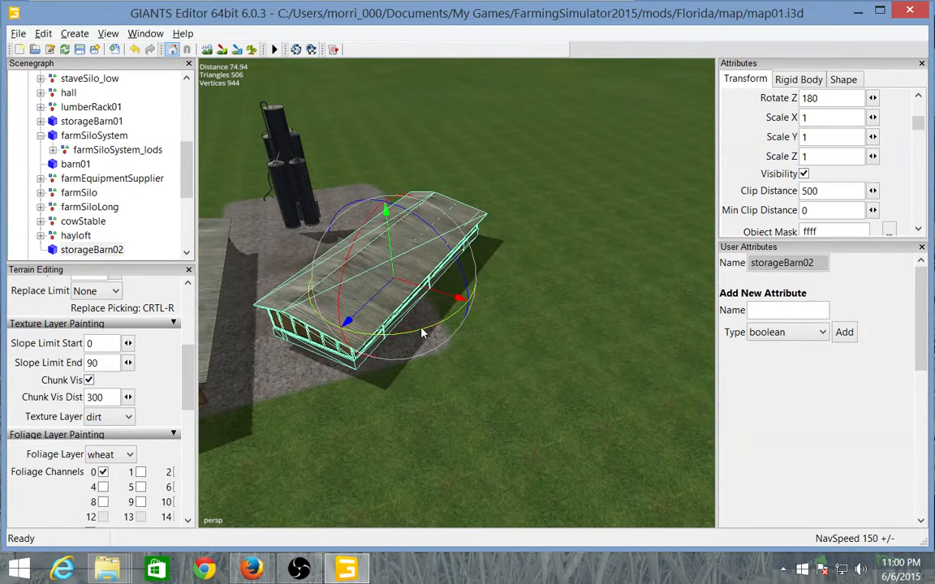
pyautogui.moveTo(422, 332); pyautogui.dragTo(467, 271)
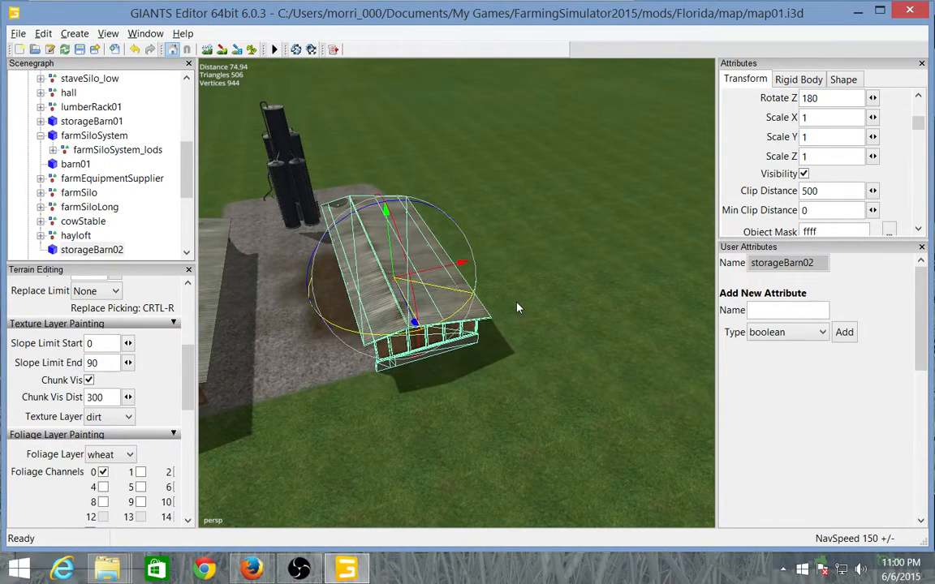
# Step: Shift the copied barn outward, off the dirt patch, to the outer edge of the gravel pad
pyautogui.keyDown('alt'); pyautogui.moveTo(545, 310); pyautogui.dragTo(613, 252); pyautogui.keyUp('alt')
pyautogui.scroll(5, 438, 284)
pyautogui.keyDown('alt'); pyautogui.moveTo(613, 252); pyautogui.dragTo(535, 265, button='middle'); pyautogui.keyUp('alt')
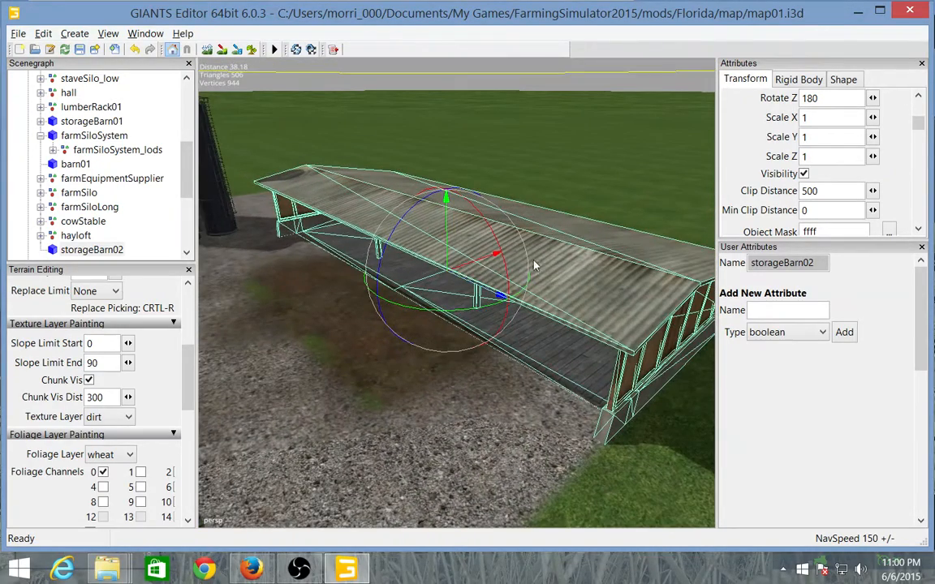
pyautogui.moveTo(489, 261); pyautogui.dragTo(591, 202)
pyautogui.keyDown('alt'); pyautogui.moveTo(530, 362); pyautogui.dragTo(481, 341); pyautogui.keyUp('alt')
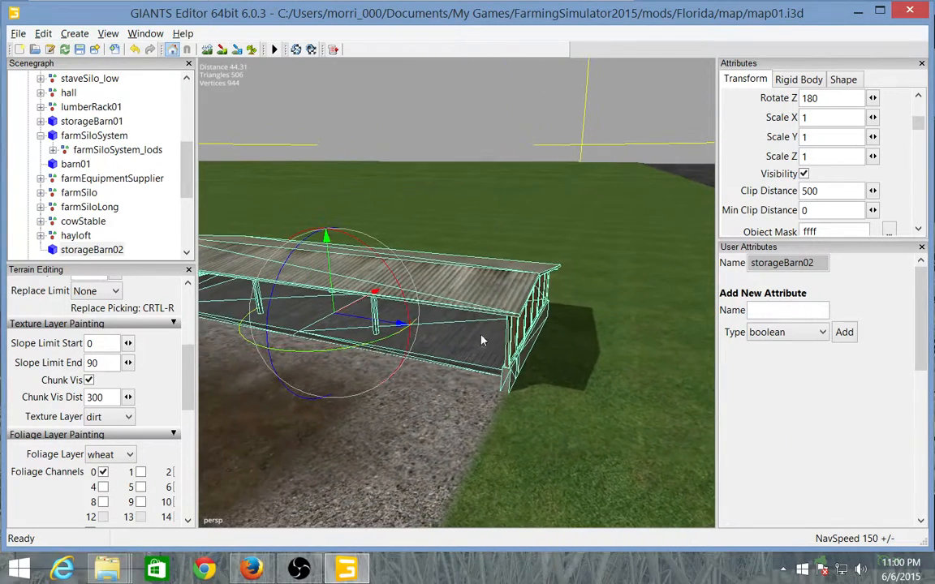
# Step: Finish positioning the copied barn along the outer edge of the gravel pad and deselect it
pyautogui.moveTo(348, 350); pyautogui.dragTo(352, 349)
pyautogui.keyDown('alt'); pyautogui.moveTo(515, 362); pyautogui.dragTo(528, 330); pyautogui.keyUp('alt')
pyautogui.keyDown('alt'); pyautogui.moveTo(528, 330); pyautogui.dragTo(568, 326, button='right'); pyautogui.keyUp('alt')
pyautogui.keyDown('alt'); pyautogui.moveTo(567, 325); pyautogui.dragTo(398, 388); pyautogui.keyUp('alt')
pyautogui.keyDown('alt'); pyautogui.moveTo(475, 334); pyautogui.dragTo(621, 349); pyautogui.keyUp('alt')
pyautogui.click(375, 450)
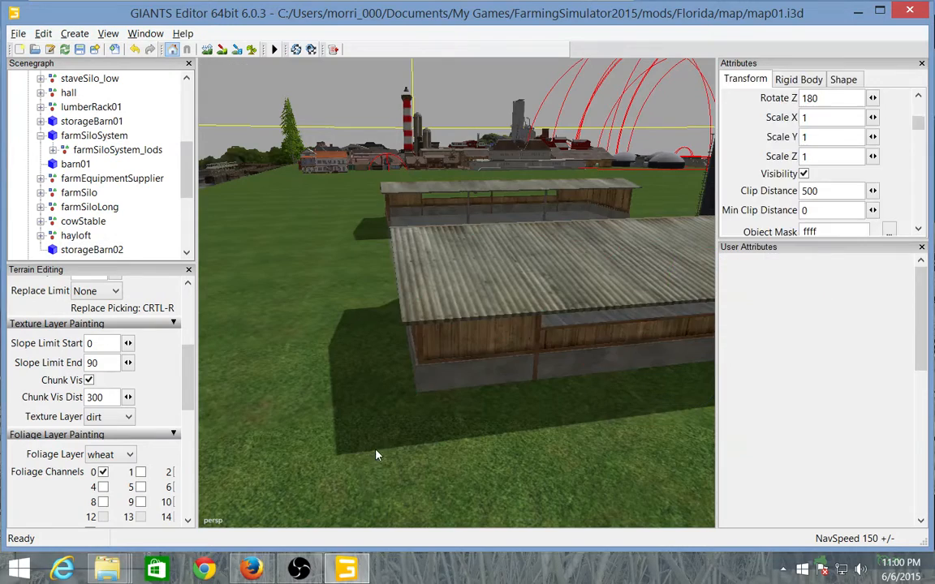
# Step: Examine both barns, the silos and the dirt patch on the gravel pad from close up and from a distance
pyautogui.keyDown('alt'); pyautogui.moveTo(372, 429); pyautogui.dragTo(594, 370); pyautogui.keyUp('alt')
pyautogui.scroll(5, 613, 368)
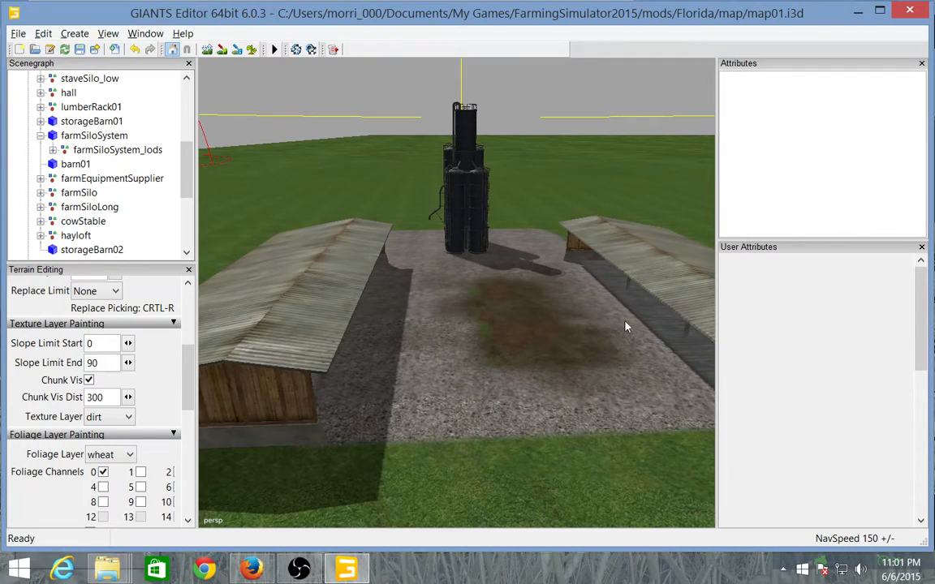
pyautogui.keyDown('alt'); pyautogui.moveTo(625, 326); pyautogui.dragTo(556, 281); pyautogui.keyUp('alt')
pyautogui.keyDown('alt'); pyautogui.moveTo(567, 301); pyautogui.dragTo(604, 300, button='right'); pyautogui.keyUp('alt')
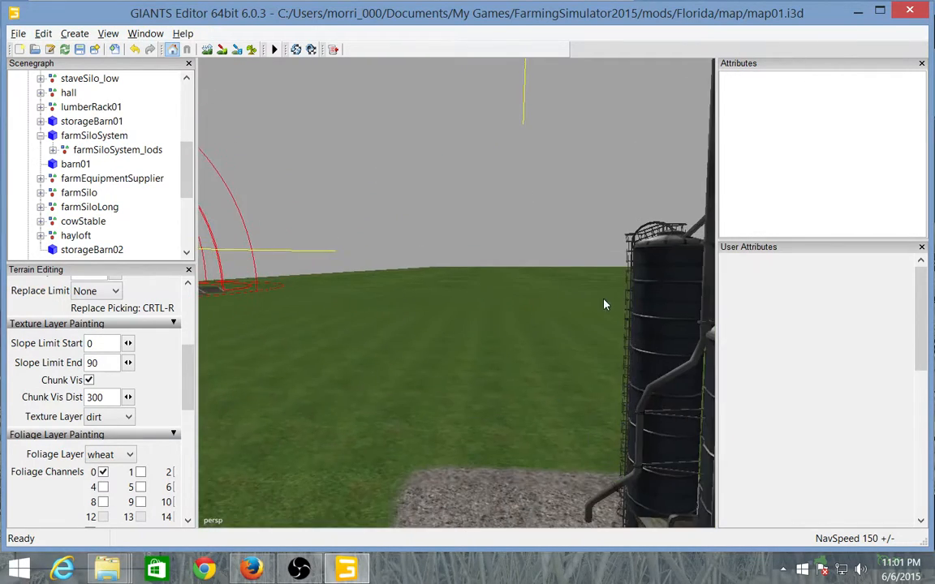
pyautogui.keyDown('alt'); pyautogui.moveTo(524, 305); pyautogui.dragTo(582, 387); pyautogui.keyUp('alt')
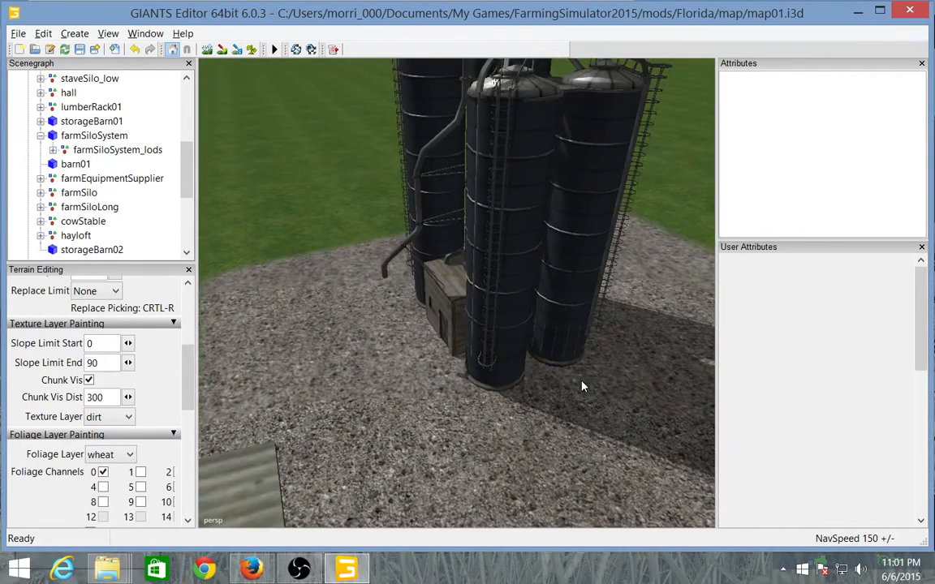
pyautogui.keyDown('alt'); pyautogui.moveTo(566, 245); pyautogui.dragTo(602, 447); pyautogui.keyUp('alt')
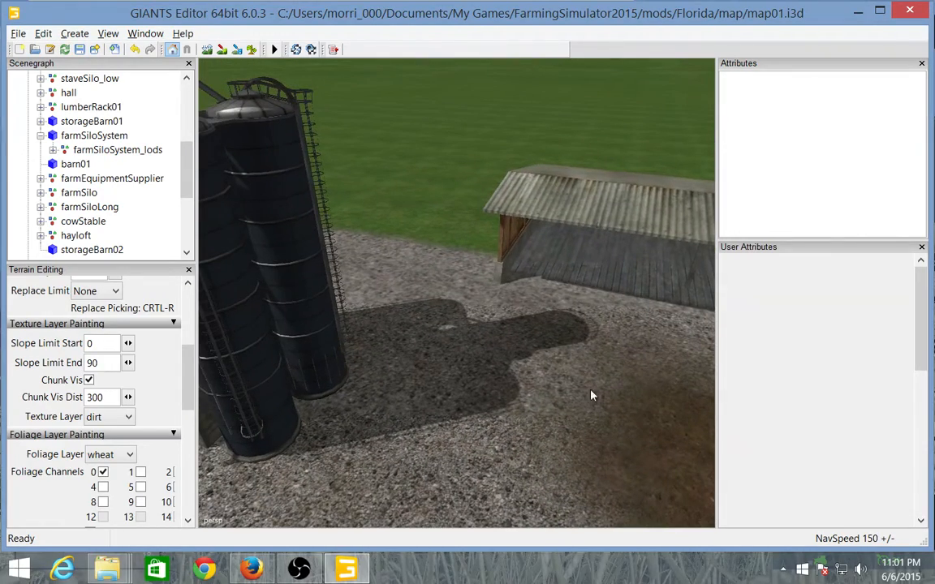
pyautogui.keyDown('alt'); pyautogui.moveTo(523, 379); pyautogui.dragTo(566, 390); pyautogui.keyUp('alt')
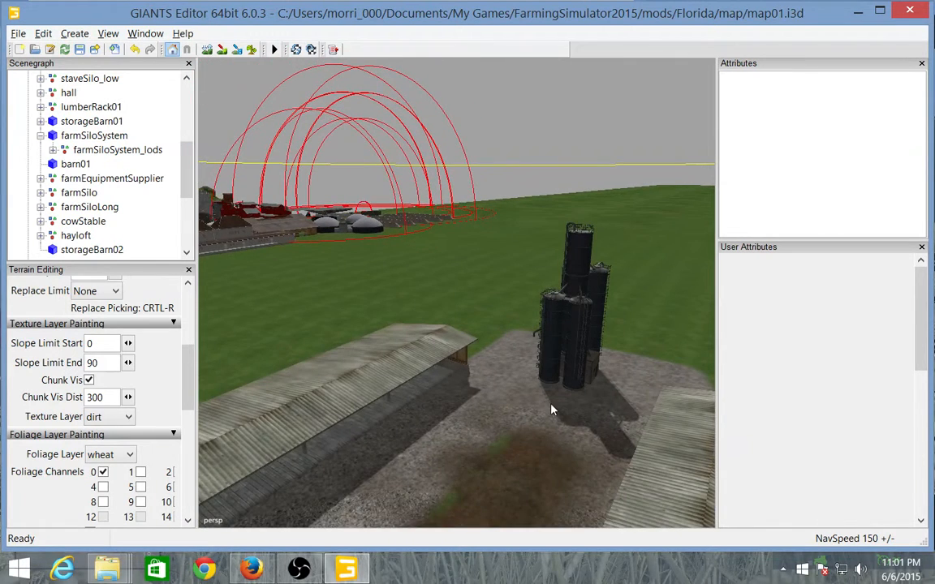
pyautogui.keyDown('alt'); pyautogui.moveTo(552, 412); pyautogui.dragTo(511, 427, button='right'); pyautogui.keyUp('alt')
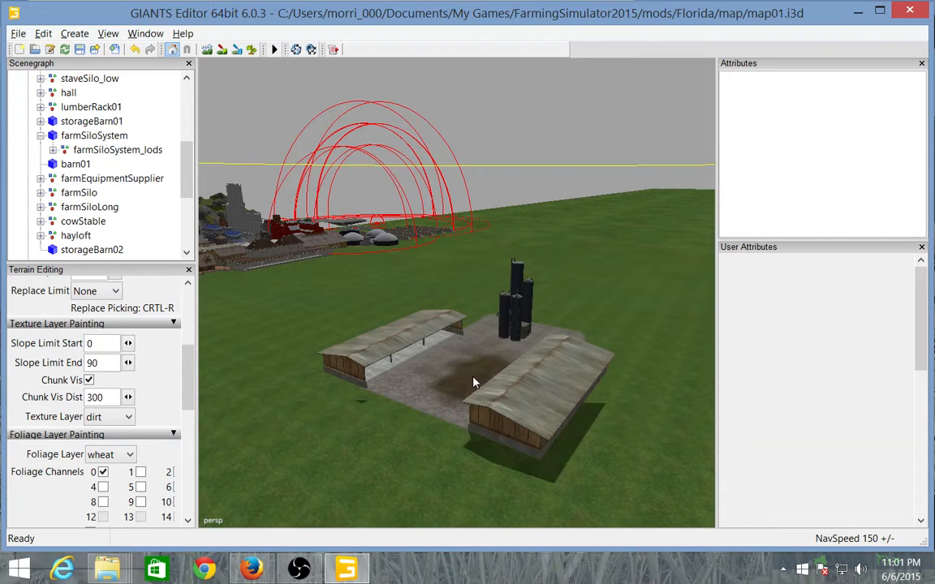
pyautogui.keyDown('alt'); pyautogui.moveTo(560, 293); pyautogui.dragTo(482, 297); pyautogui.keyUp('alt')
pyautogui.keyDown('alt'); pyautogui.moveTo(482, 297); pyautogui.dragTo(528, 291, button='right'); pyautogui.keyUp('alt')
pyautogui.keyDown('alt'); pyautogui.moveTo(528, 291); pyautogui.dragTo(696, 297); pyautogui.keyUp('alt')
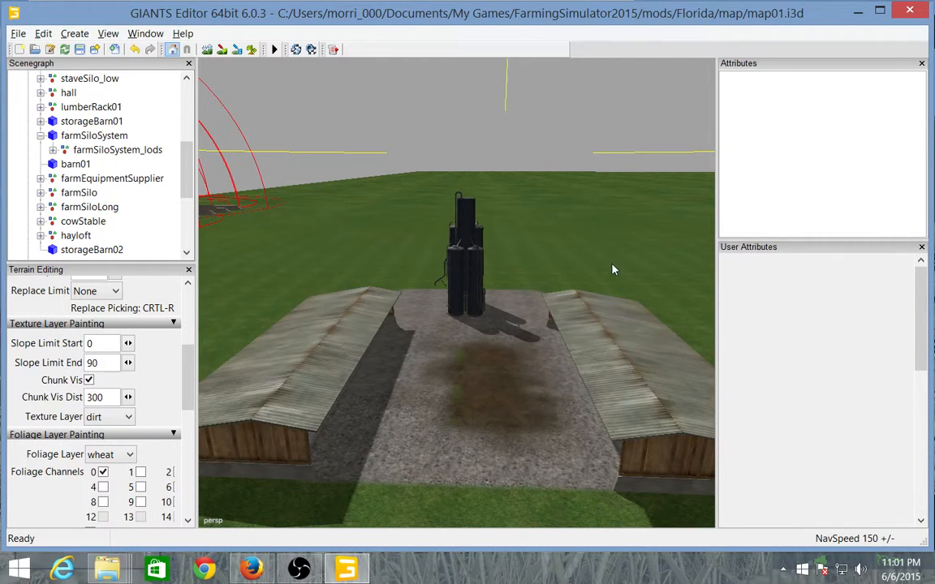
pyautogui.keyDown('alt'); pyautogui.moveTo(613, 270); pyautogui.dragTo(500, 251); pyautogui.keyUp('alt')
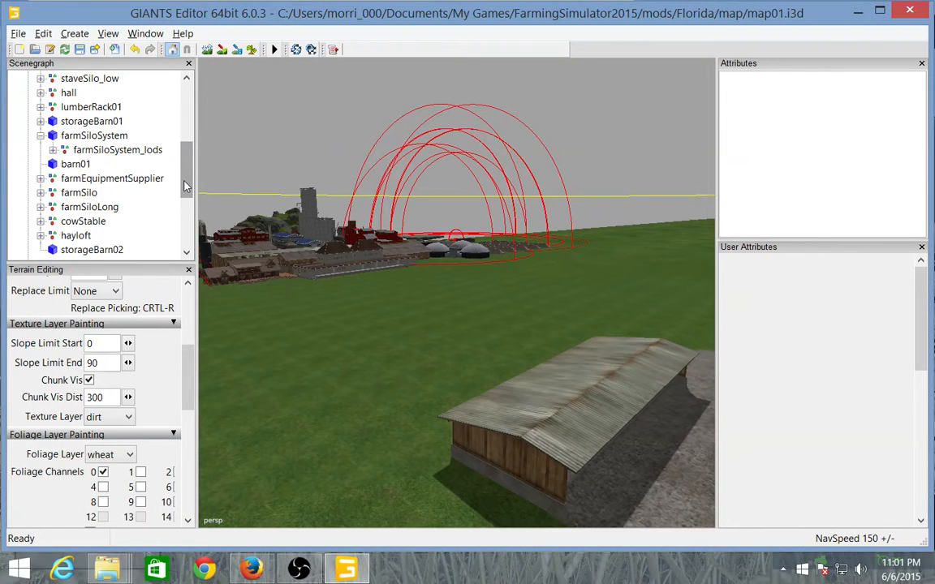
# Step: Collapse the farmBuildings group in the scenegraph
pyautogui.scroll(2, 174, 158)
pyautogui.scroll(1, 185, 167)
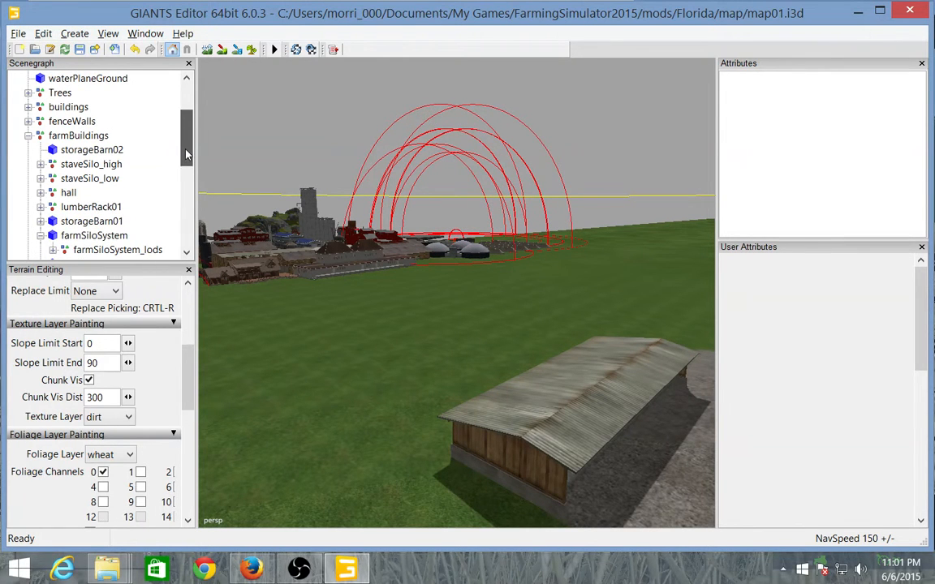
pyautogui.click(28, 137)
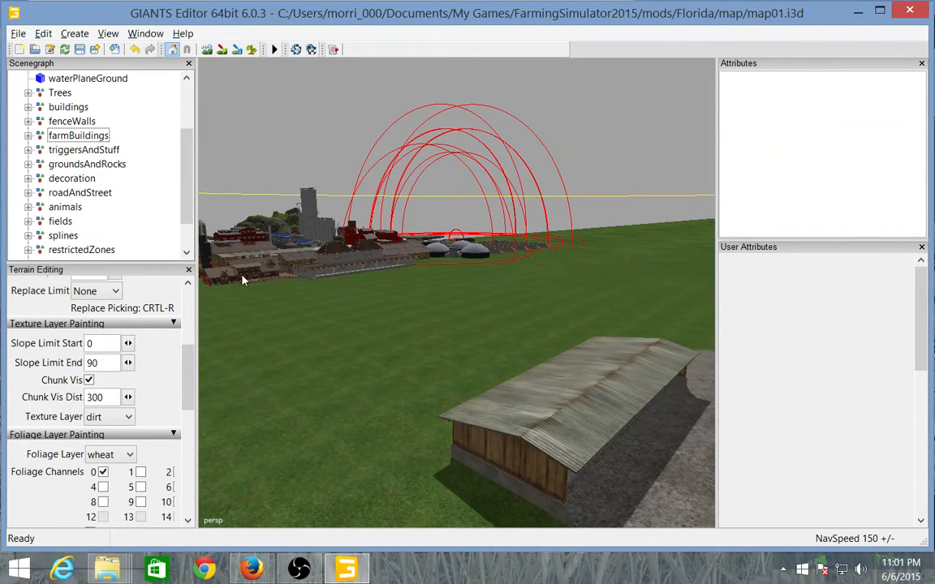
# Step: Save the map with the two barns placed beside the silos
pyautogui.keyDown('alt'); pyautogui.moveTo(371, 340); pyautogui.dragTo(933, 384); pyautogui.keyUp('alt')
pyautogui.keyDown('alt'); pyautogui.moveTo(678, 358); pyautogui.dragTo(585, 355); pyautogui.keyUp('alt')
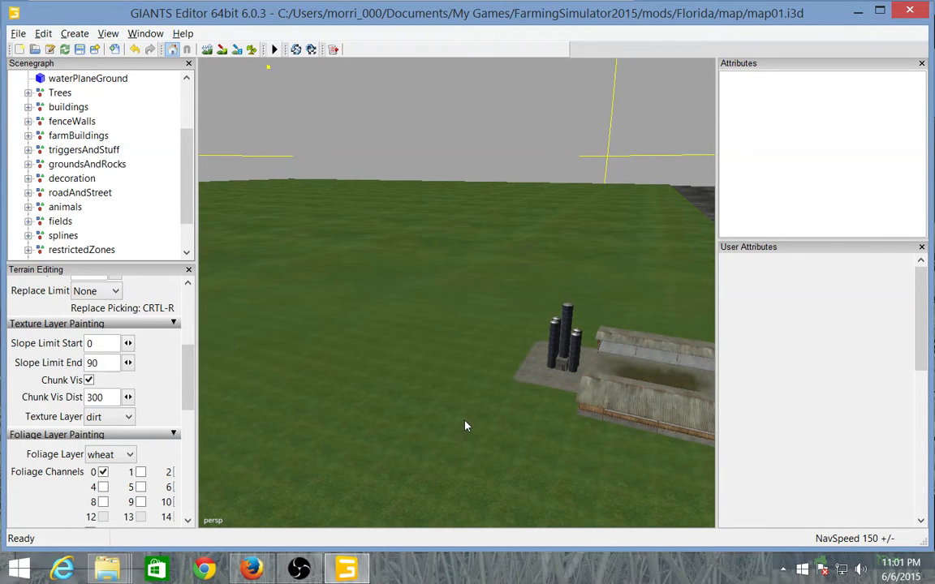
pyautogui.click(18, 33)
pyautogui.click(36, 98)
# Step: Survey the finished farmyard and the surrounding grassland and shoreline from several angles, ending with an overview of the barns and silos
pyautogui.keyDown('alt'); pyautogui.moveTo(404, 311); pyautogui.dragTo(489, 315); pyautogui.keyUp('alt')
pyautogui.keyDown('alt'); pyautogui.moveTo(489, 316); pyautogui.dragTo(612, 346, button='right'); pyautogui.keyUp('alt')
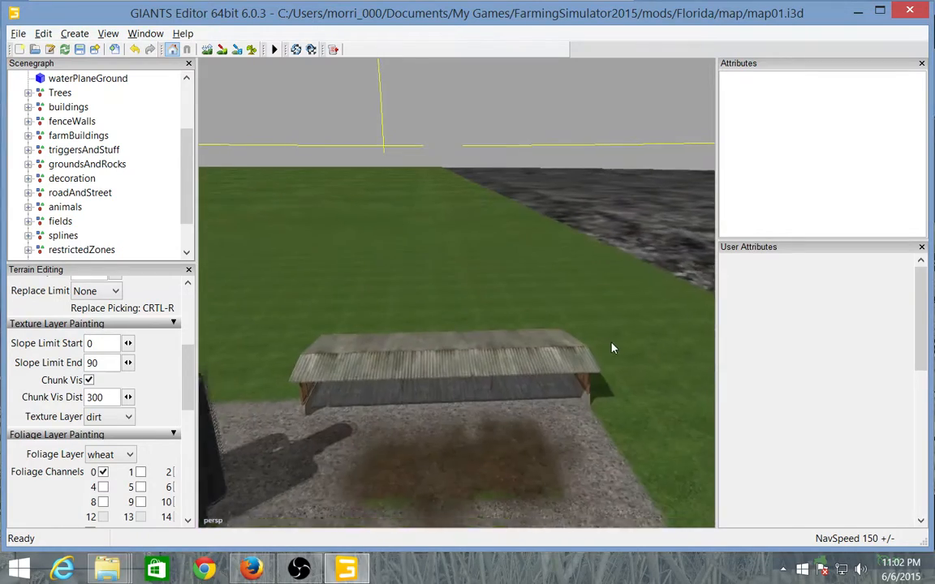
pyautogui.keyDown('alt'); pyautogui.moveTo(612, 346); pyautogui.dragTo(606, 386); pyautogui.keyUp('alt')
pyautogui.keyDown('alt'); pyautogui.moveTo(509, 398); pyautogui.dragTo(567, 400, button='right'); pyautogui.keyUp('alt')
pyautogui.keyDown('alt'); pyautogui.moveTo(567, 399); pyautogui.dragTo(201, 308); pyautogui.keyUp('alt')
pyautogui.keyDown('alt'); pyautogui.moveTo(500, 330); pyautogui.dragTo(294, 298); pyautogui.keyUp('alt')
pyautogui.keyDown('alt'); pyautogui.moveTo(295, 297); pyautogui.dragTo(347, 303, button='right'); pyautogui.keyUp('alt')
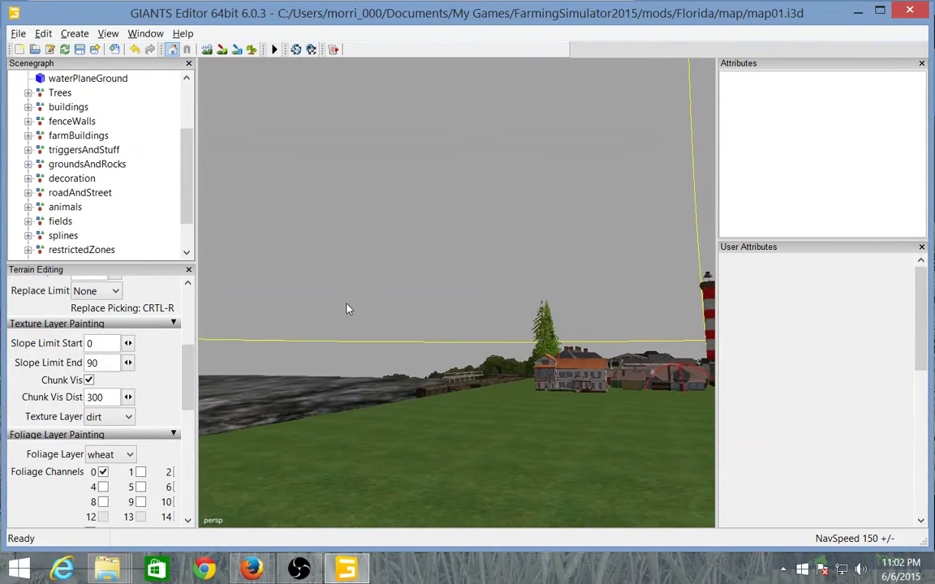
pyautogui.keyDown('alt'); pyautogui.moveTo(346, 303); pyautogui.dragTo(843, 373); pyautogui.keyUp('alt')
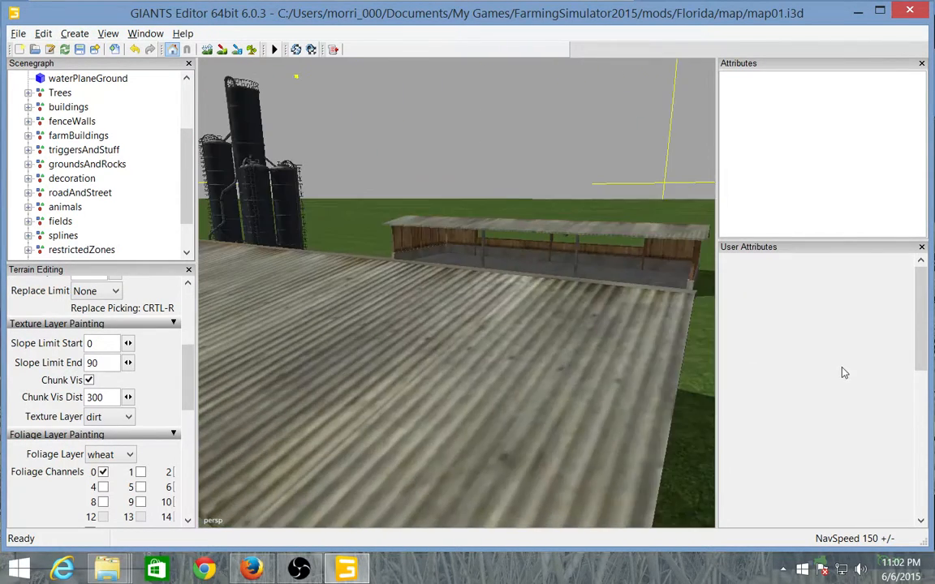
pyautogui.keyDown('alt'); pyautogui.moveTo(703, 376); pyautogui.dragTo(621, 388, button='right'); pyautogui.keyUp('alt')
pyautogui.keyDown('alt'); pyautogui.moveTo(622, 387); pyautogui.dragTo(625, 331); pyautogui.keyUp('alt')
pyautogui.keyDown('alt'); pyautogui.moveTo(625, 331); pyautogui.dragTo(687, 328, button='right'); pyautogui.keyUp('alt')
pyautogui.keyDown('alt'); pyautogui.moveTo(687, 328); pyautogui.dragTo(514, 354); pyautogui.keyUp('alt')
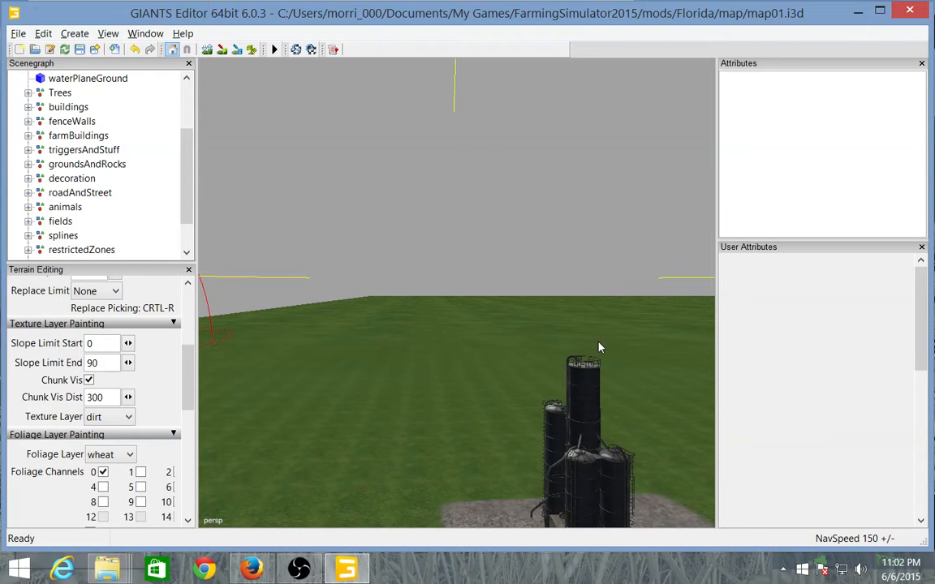
pyautogui.keyDown('alt'); pyautogui.moveTo(500, 349); pyautogui.dragTo(560, 358); pyautogui.keyUp('alt')
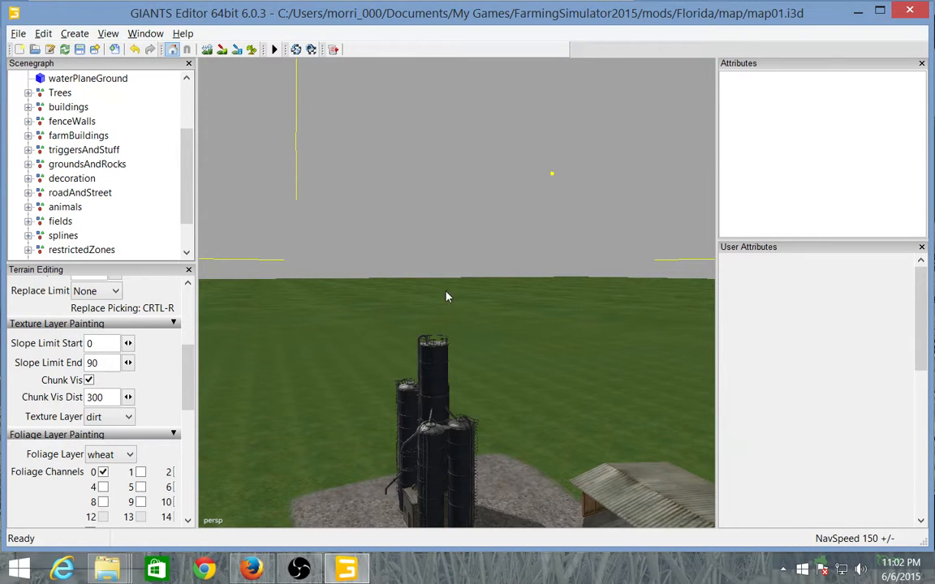
pyautogui.keyDown('alt'); pyautogui.moveTo(446, 295); pyautogui.dragTo(349, 333); pyautogui.keyUp('alt')
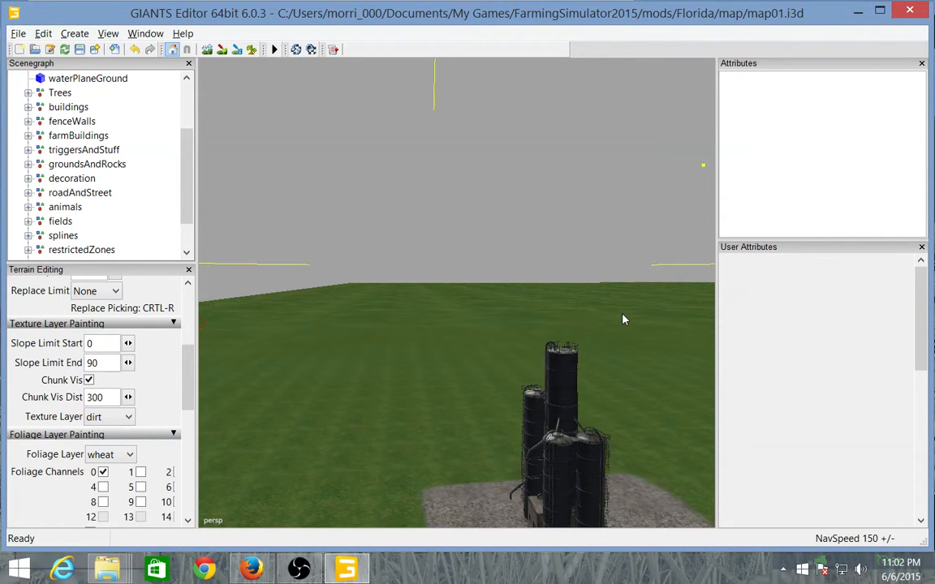
pyautogui.keyDown('alt'); pyautogui.moveTo(623, 320); pyautogui.dragTo(610, 373); pyautogui.keyUp('alt')
pyautogui.moveTo(610, 372)
pyautogui.keyDown('alt'); pyautogui.mouseDown(button='right')
pyautogui.moveTo(550, 376)
pyautogui.moveTo(601, 370)
pyautogui.mouseUp(button='right'); pyautogui.keyUp('alt')
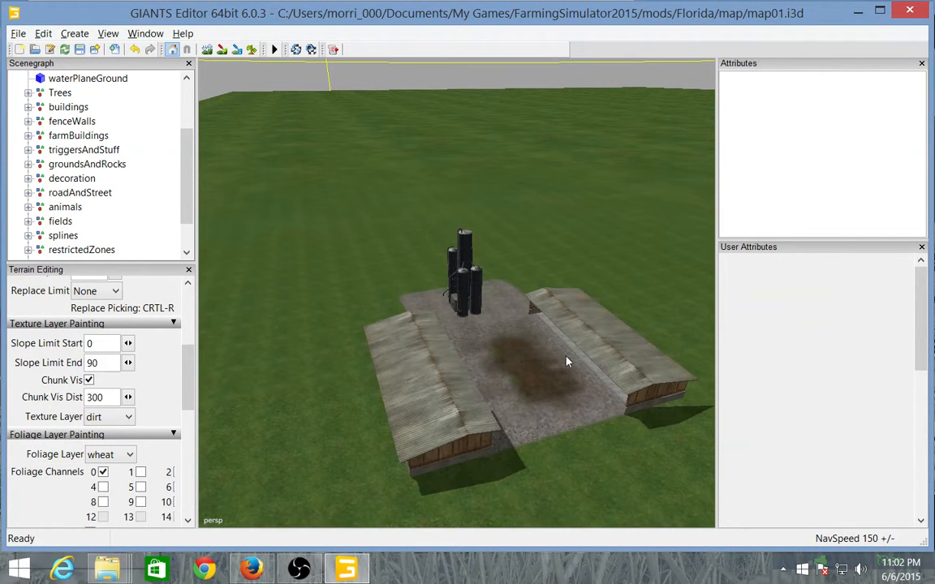